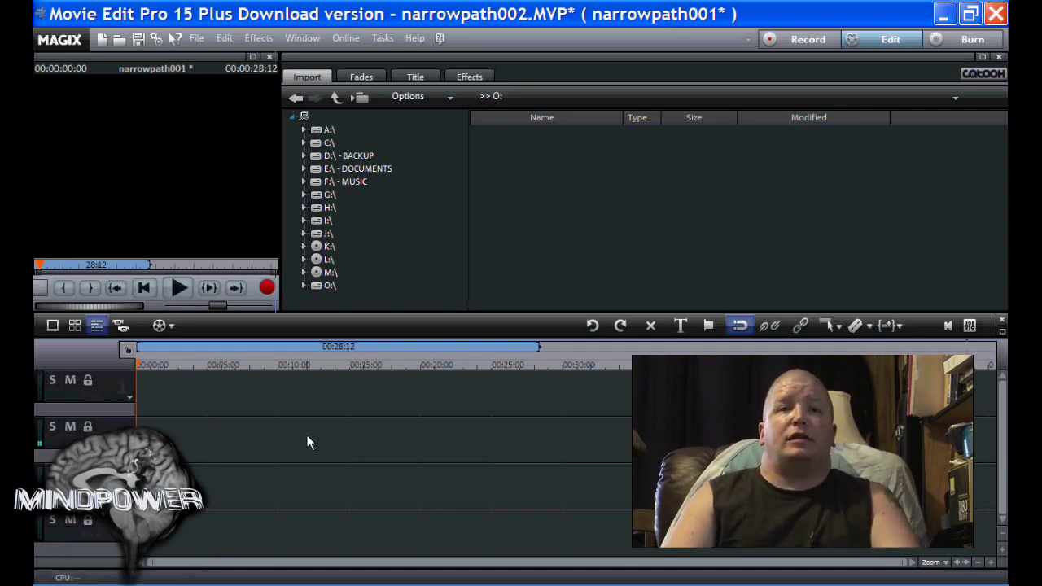
Step: Expand MP_ROOT and open the 101PNV01 folder to list its MPG clips
{"action": "mouse_move", "coordinate": [492, 581]}
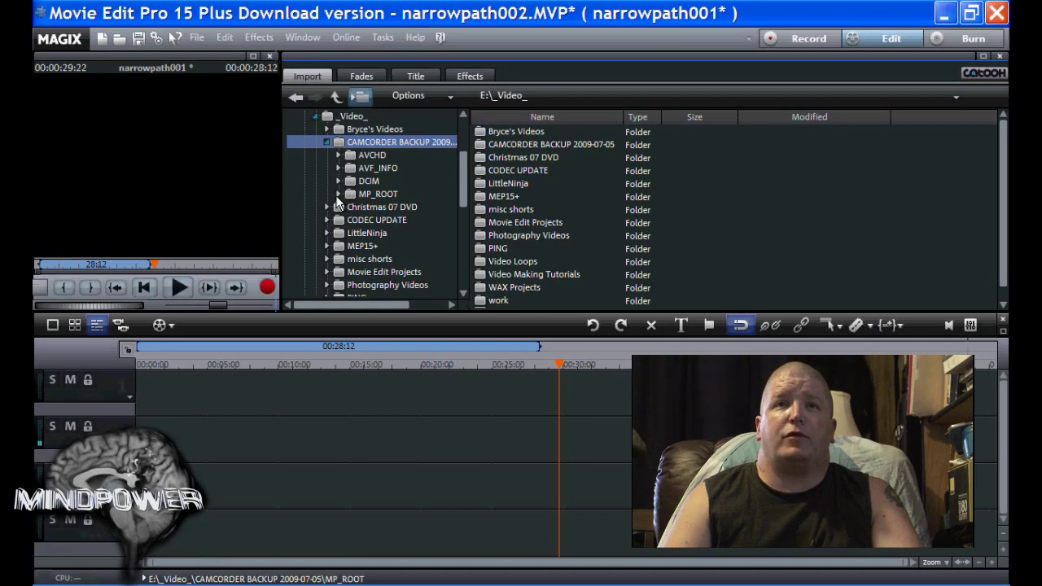
{"action": "left_click", "coordinate": [337, 197]}
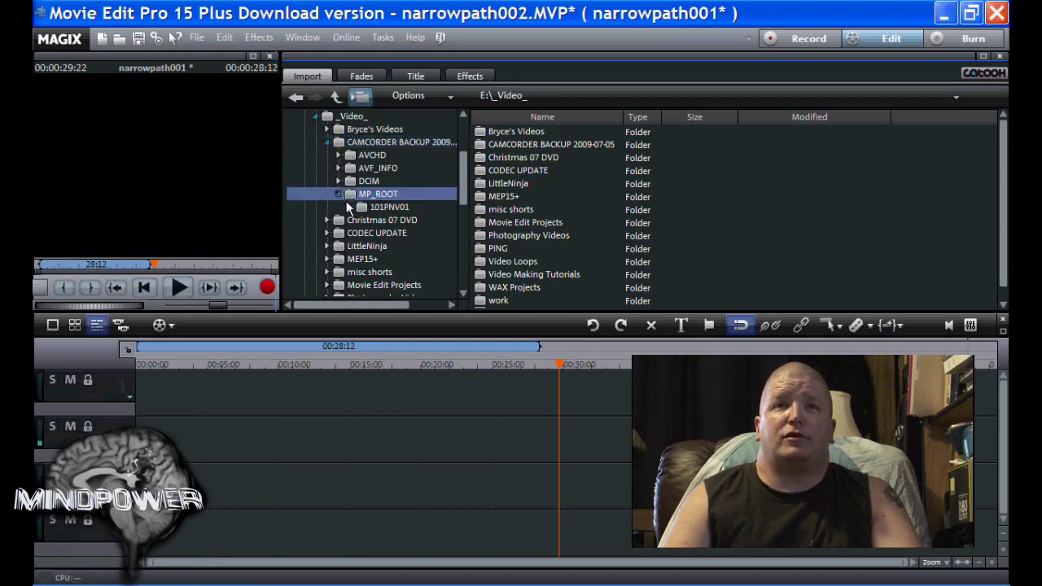
{"action": "left_click", "coordinate": [350, 209]}
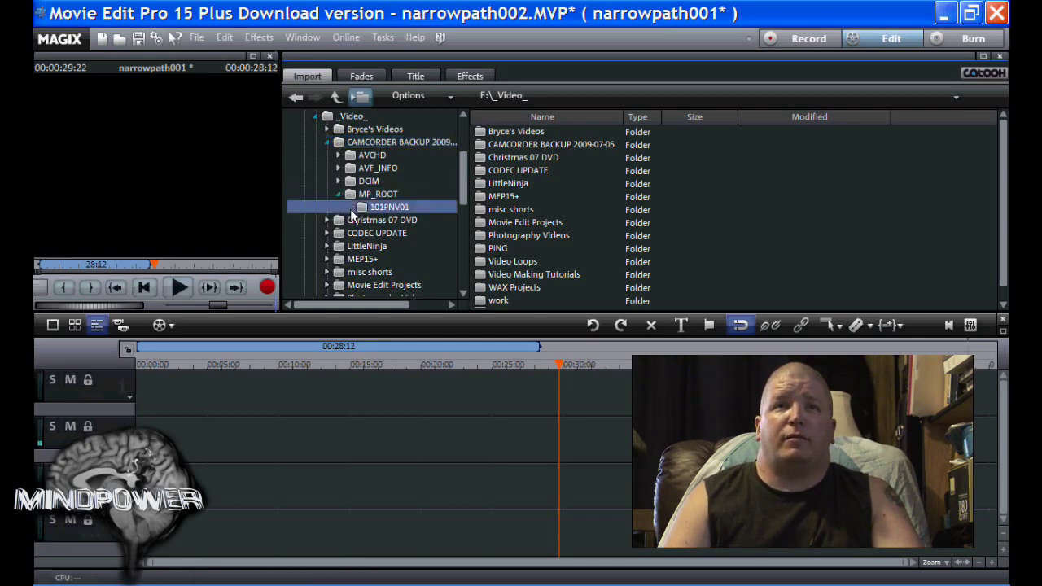
{"action": "left_click", "coordinate": [362, 210]}
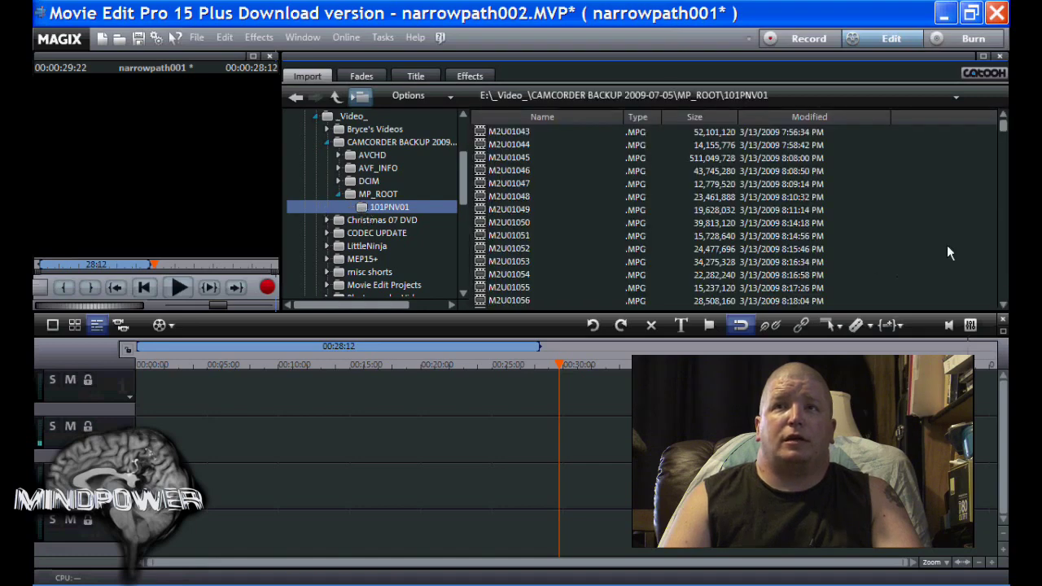
Step: Scroll the clip list and select clip M2U01432
{"action": "left_click_drag", "start_coordinate": [1006, 130], "coordinate": [1005, 237]}
{"action": "scroll", "coordinate": [631, 261], "scroll_direction": "down", "scroll_amount": 20}
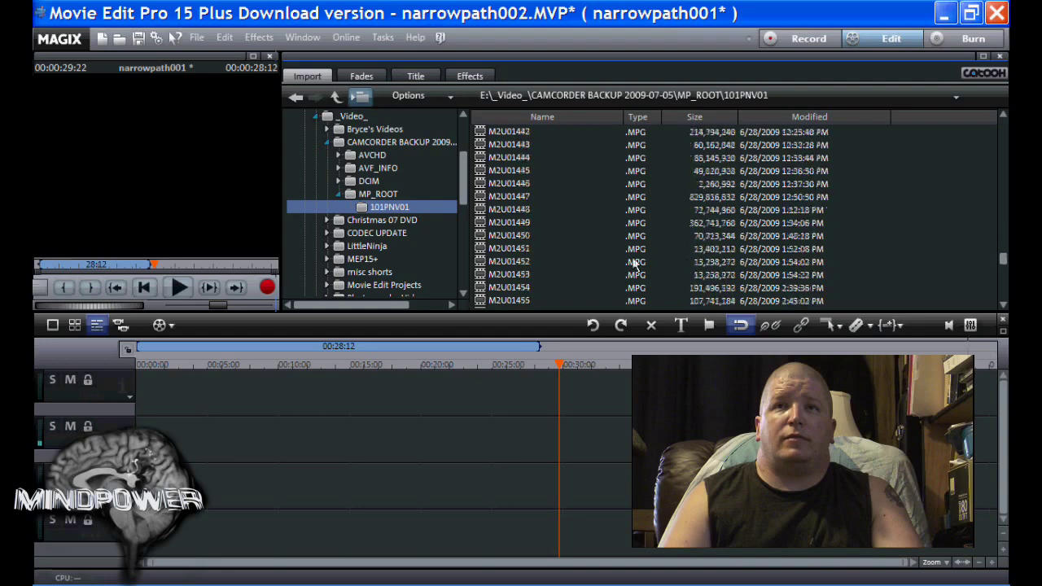
{"action": "scroll", "coordinate": [663, 239], "scroll_direction": "up", "scroll_amount": 20}
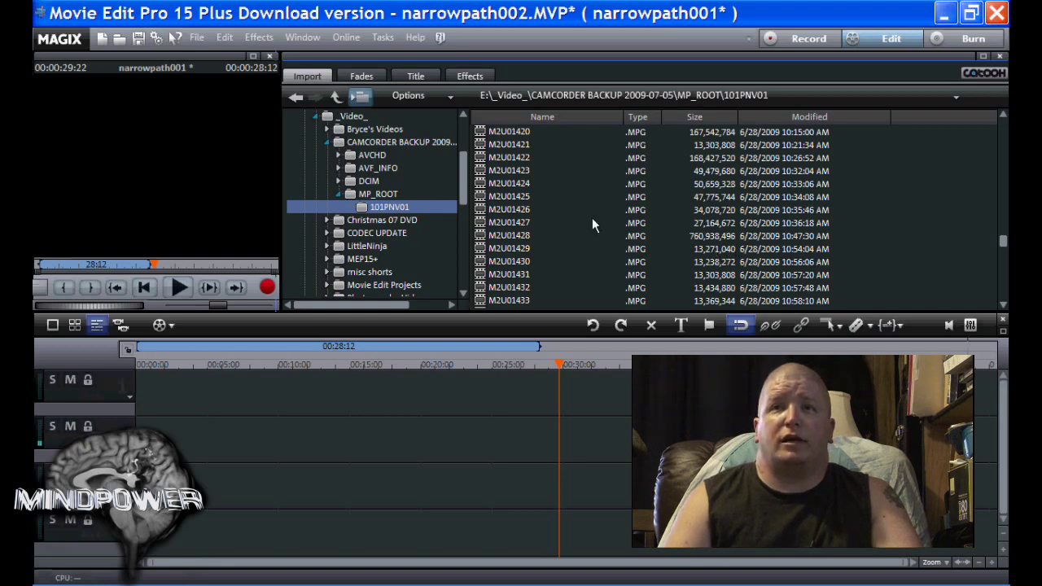
{"action": "scroll", "coordinate": [592, 218], "scroll_direction": "down", "scroll_amount": 3}
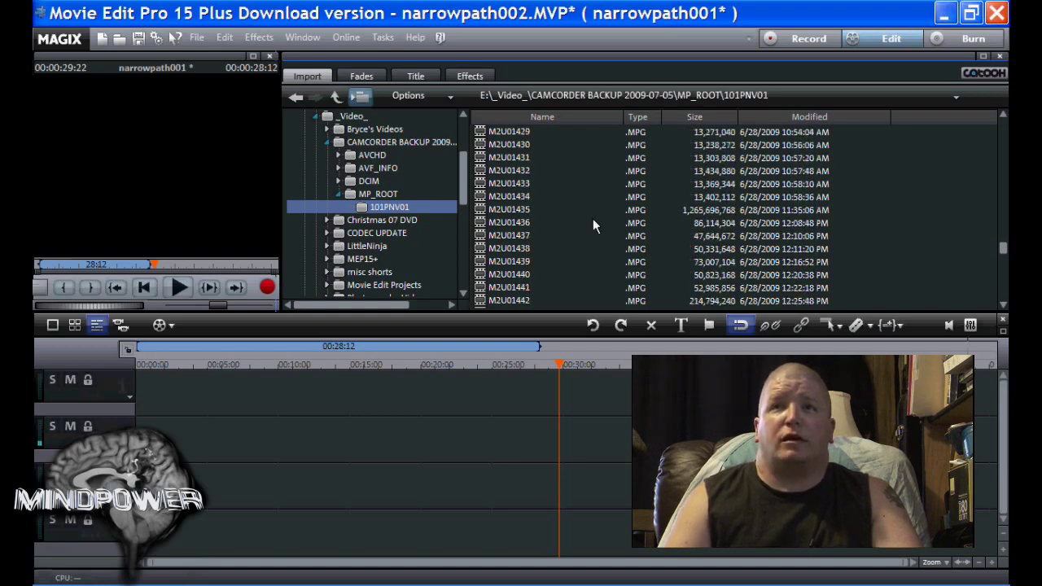
{"action": "left_click", "coordinate": [500, 172]}
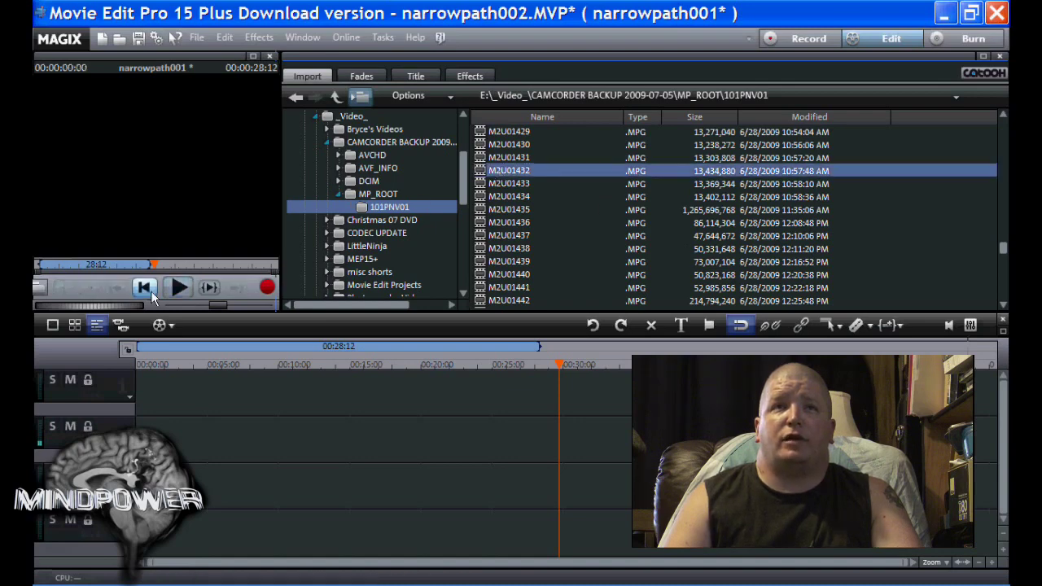
Step: Play and stop previews of clips M2U01432 and M2U01434
{"action": "left_click", "coordinate": [180, 289]}
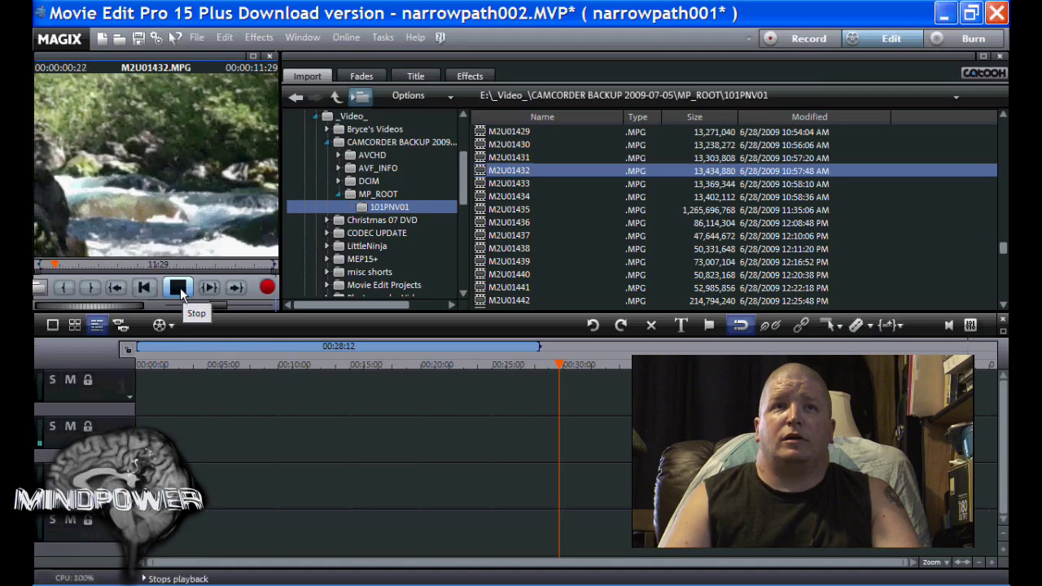
{"action": "left_click", "coordinate": [181, 296]}
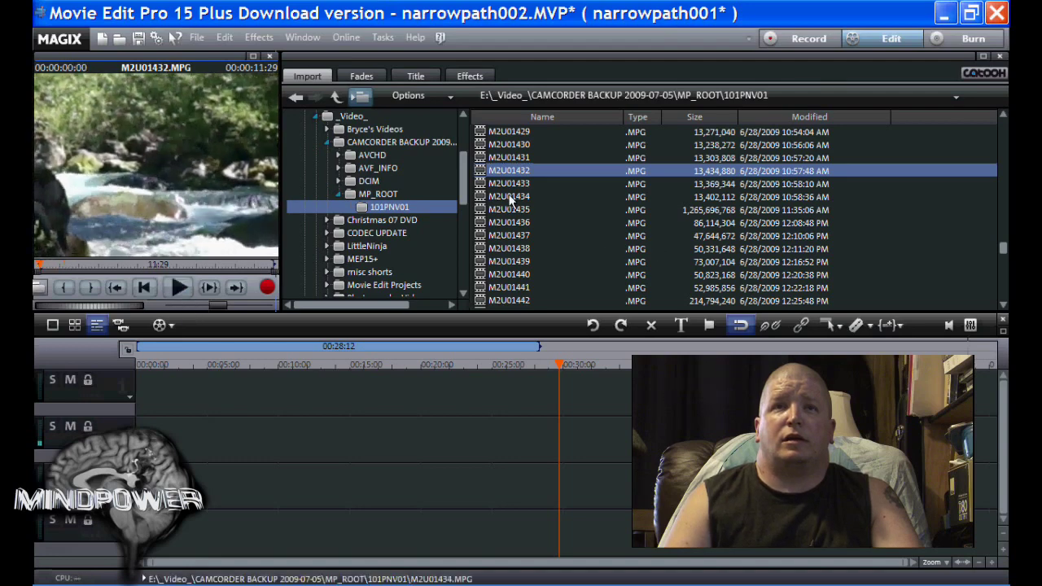
{"action": "key", "text": "Down"}
{"action": "key", "text": "Down"}
{"action": "left_click", "coordinate": [174, 290]}
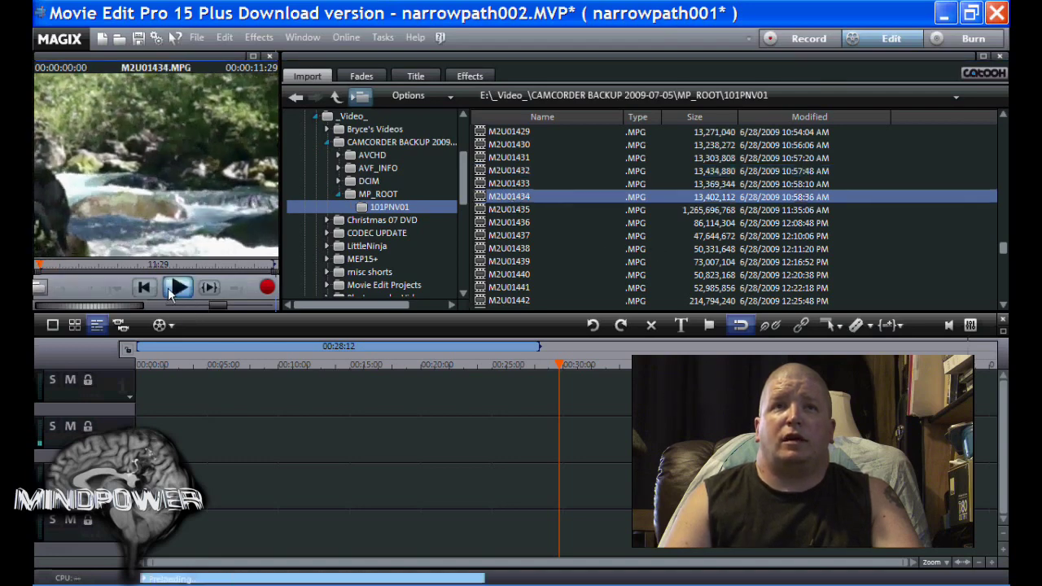
{"action": "left_click", "coordinate": [173, 288]}
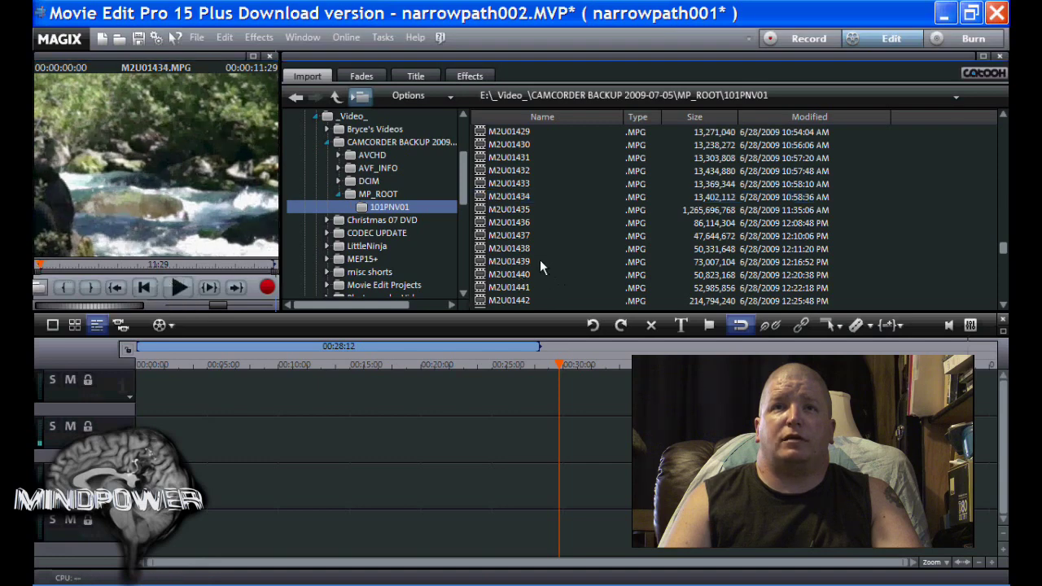
Step: Select clip M2U01439 and preview the spider-web shot
{"action": "left_click", "coordinate": [540, 260]}
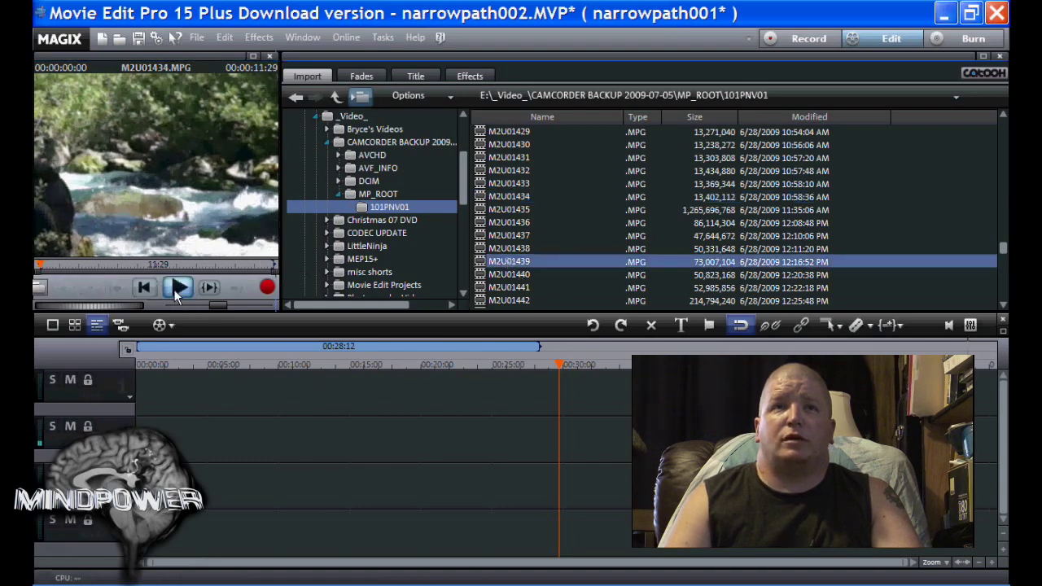
{"action": "left_click", "coordinate": [176, 292]}
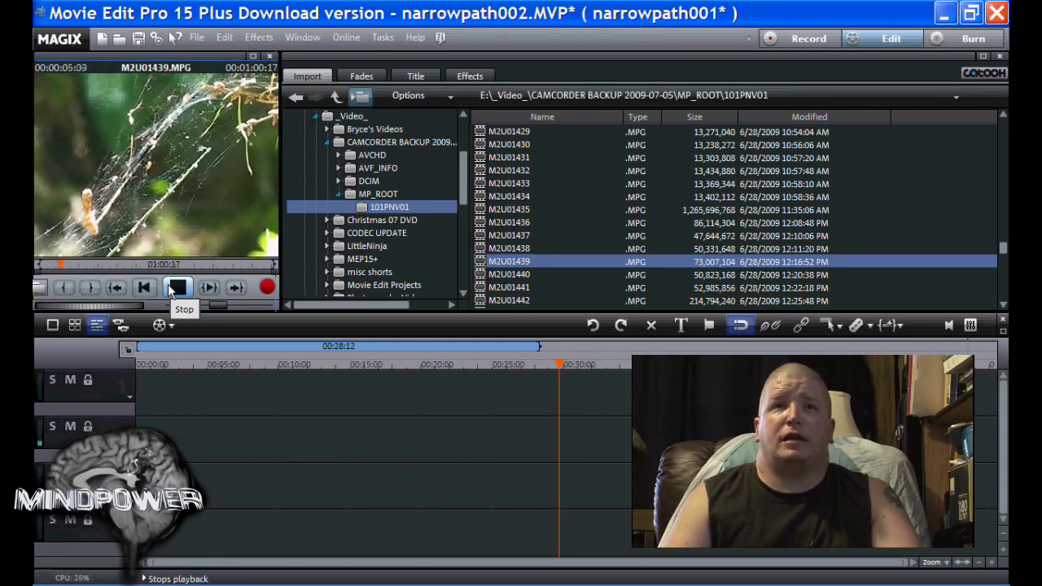
{"action": "left_click", "coordinate": [169, 292]}
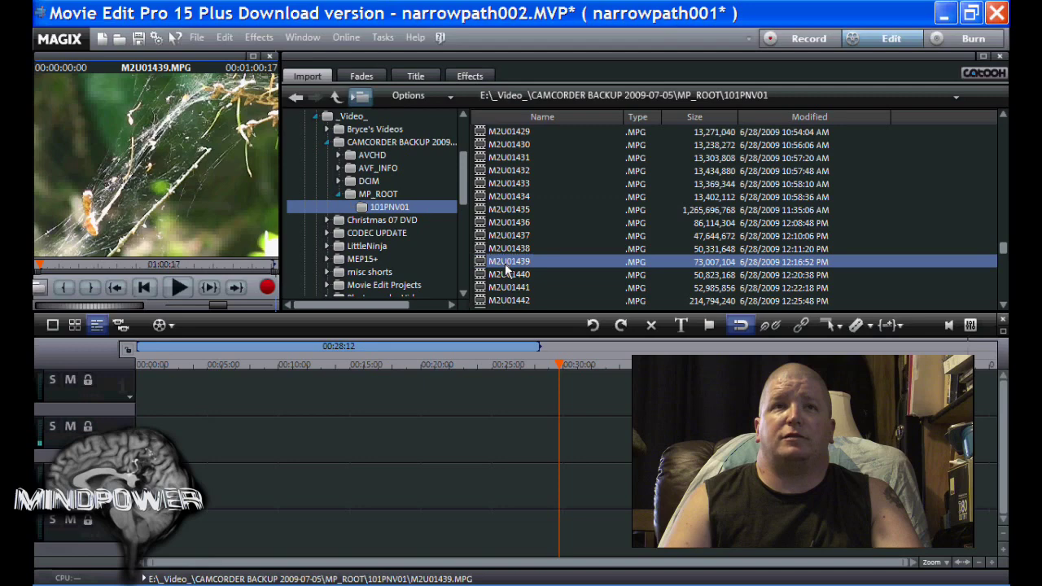
Step: Drop M2U01439 onto track 1 at the timeline start and adjust the timeline zoom
{"action": "left_click_drag", "start_coordinate": [506, 267], "coordinate": [130, 380]}
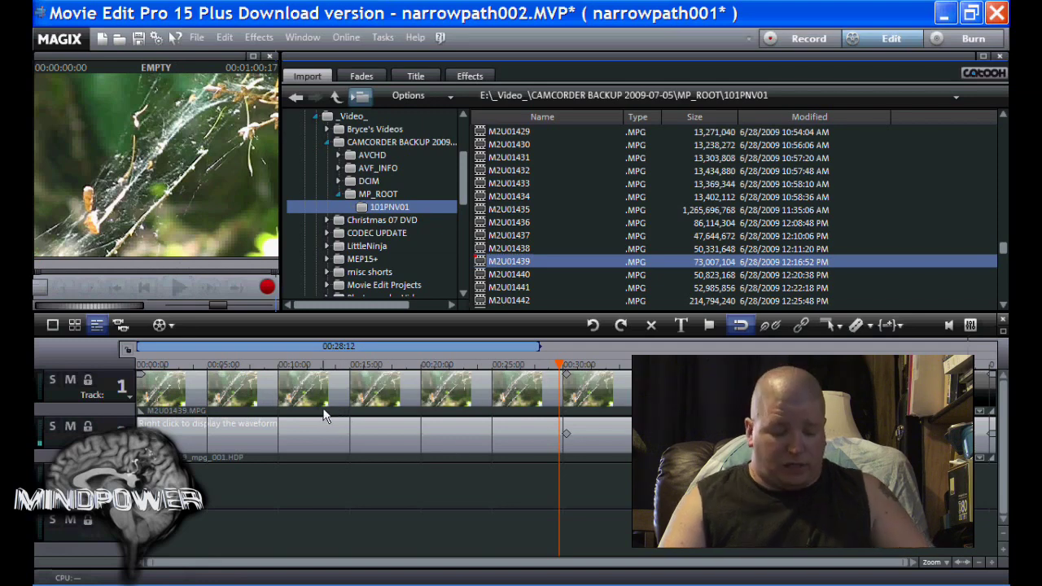
{"action": "scroll", "coordinate": [301, 417], "scroll_direction": "down", "scroll_amount": 1}
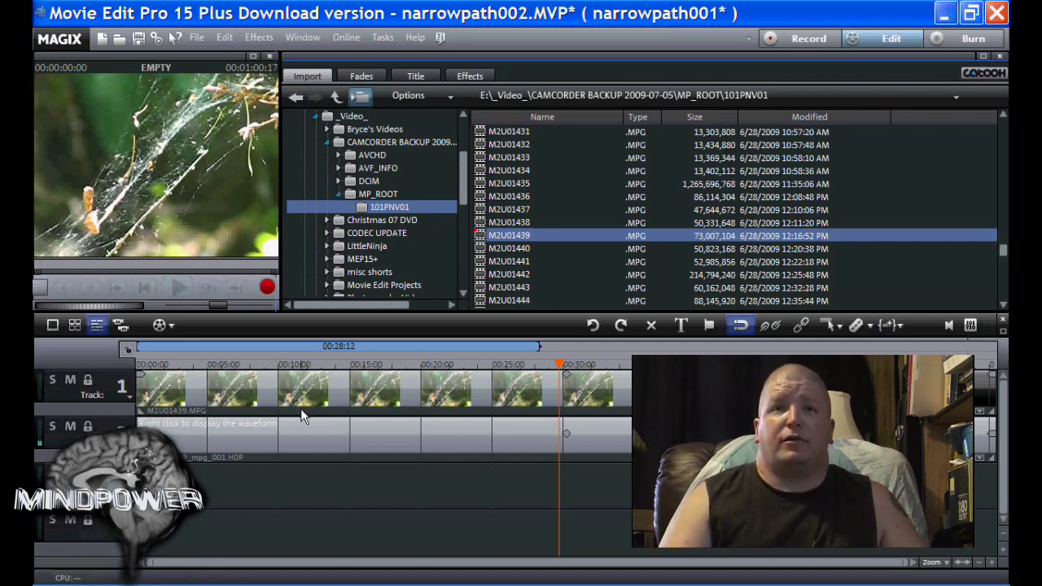
{"action": "scroll", "coordinate": [397, 471], "scroll_direction": "down", "scroll_amount": 3}
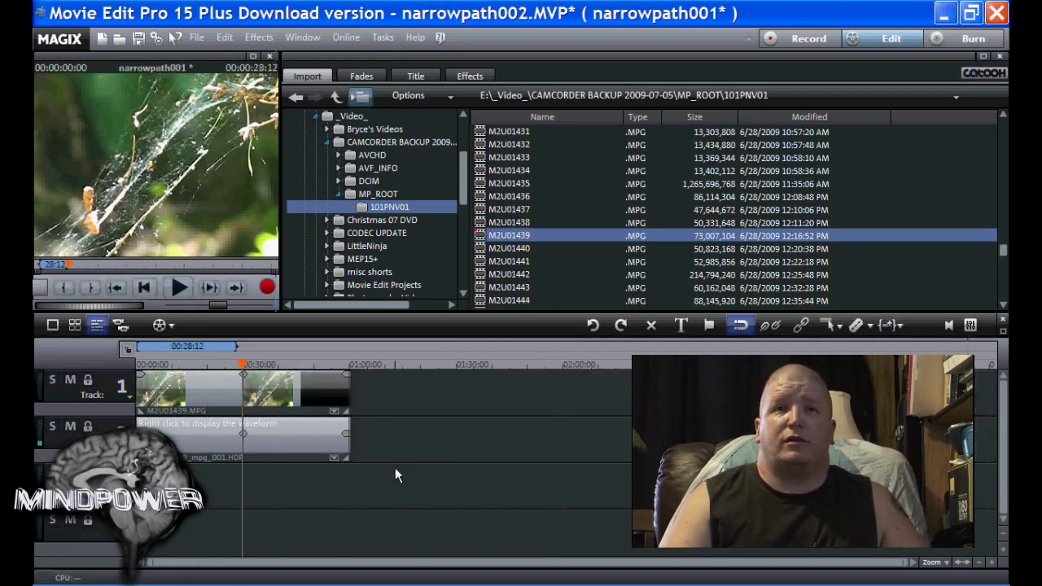
{"action": "scroll", "coordinate": [321, 459], "scroll_direction": "up", "scroll_amount": 2}
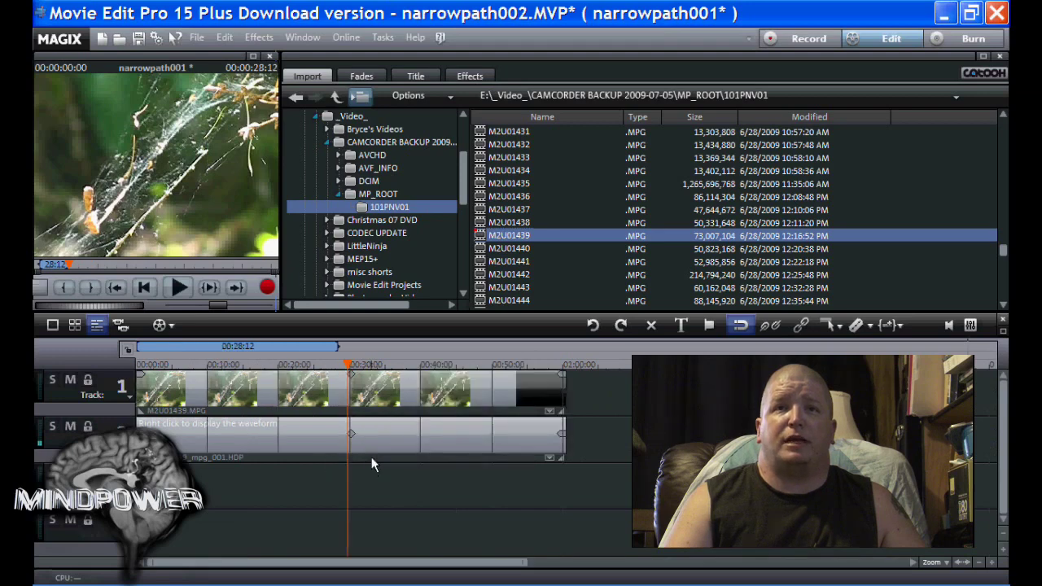
{"action": "scroll", "coordinate": [326, 482], "scroll_direction": "up", "scroll_amount": 1}
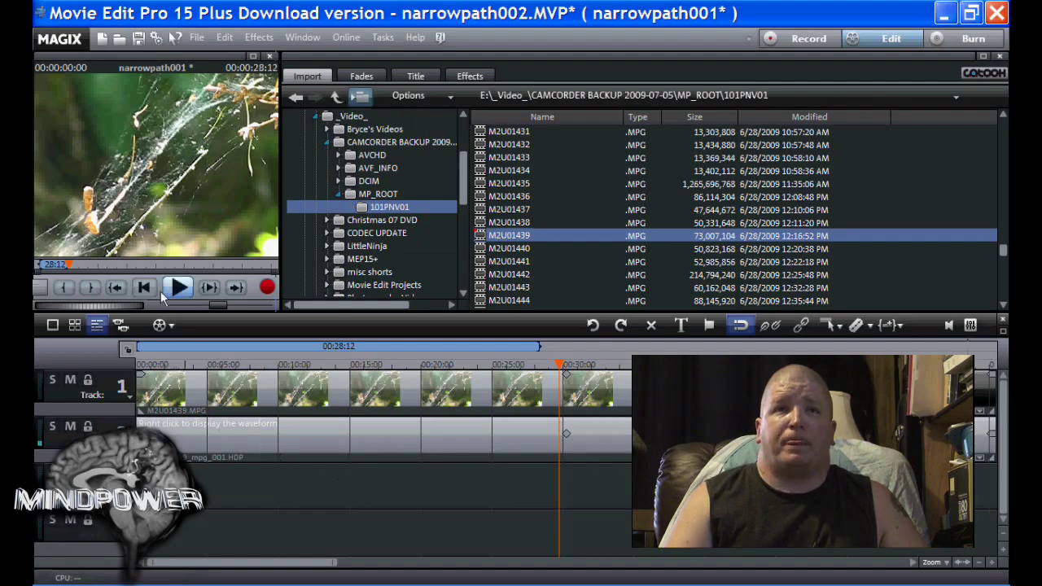
Step: Play the arrangement from the start, then delete the clip's opening piece on video and audio
{"action": "left_click", "coordinate": [144, 288]}
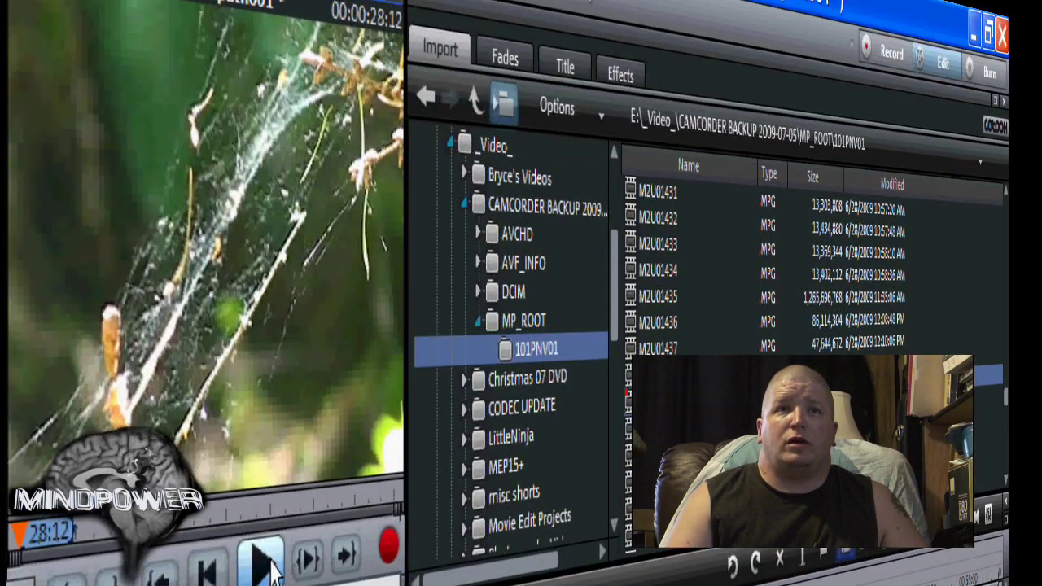
{"action": "left_click", "coordinate": [265, 562]}
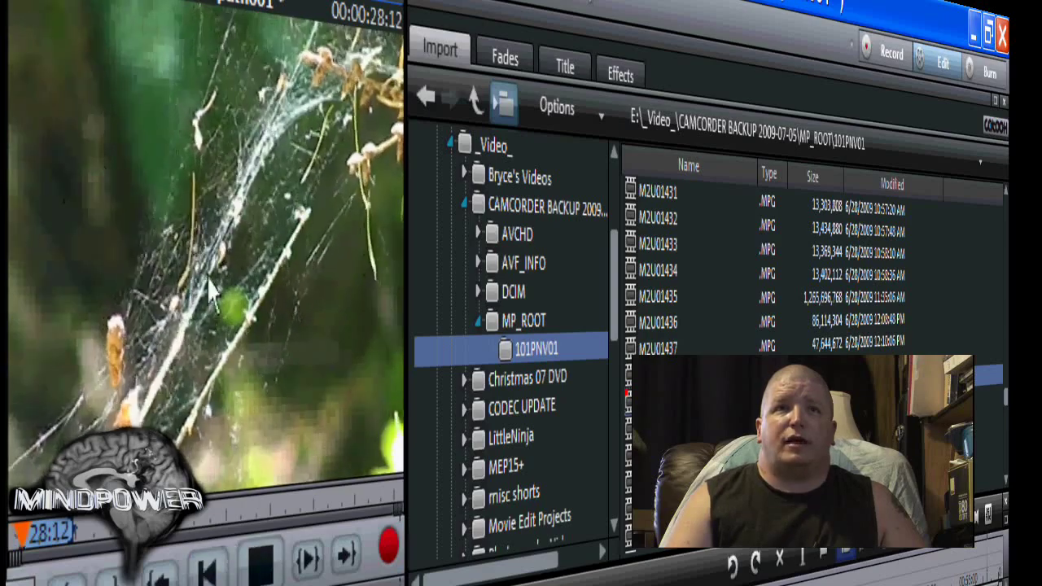
{"action": "left_click", "coordinate": [279, 564]}
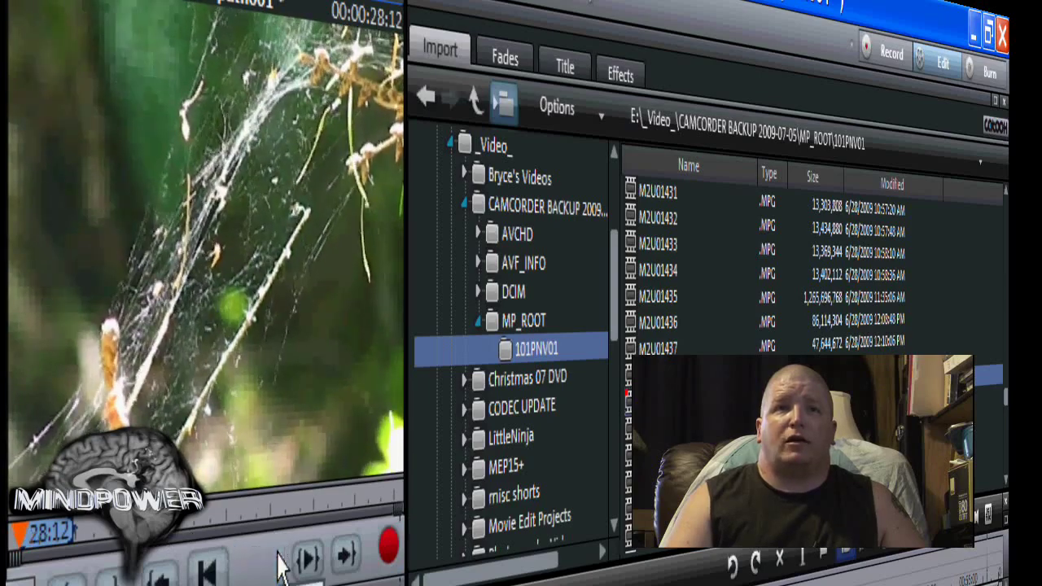
{"action": "left_click", "coordinate": [280, 564]}
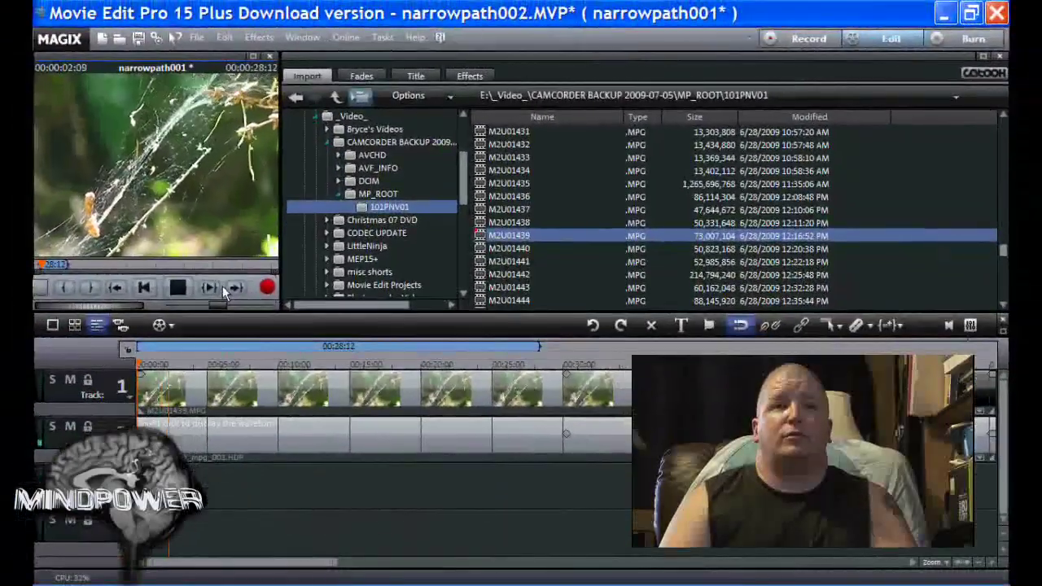
{"action": "key", "text": "space"}
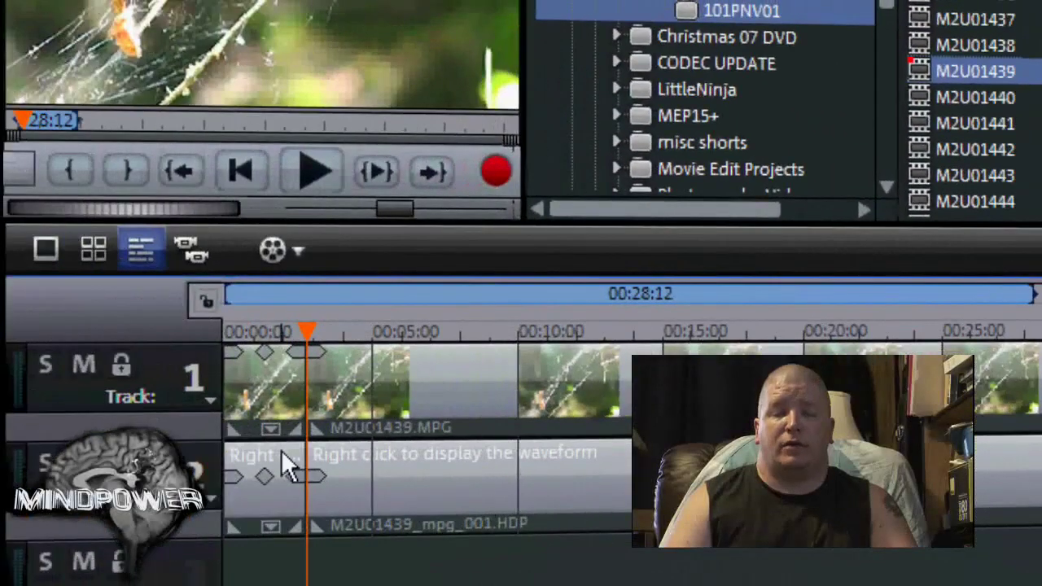
{"action": "left_click", "coordinate": [281, 450]}
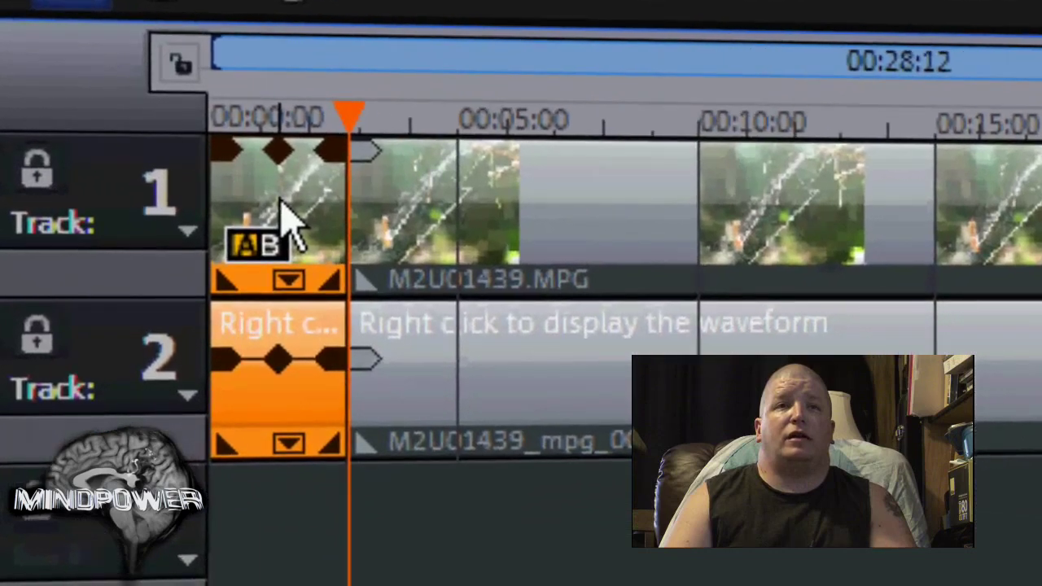
{"action": "key", "text": "Delete"}
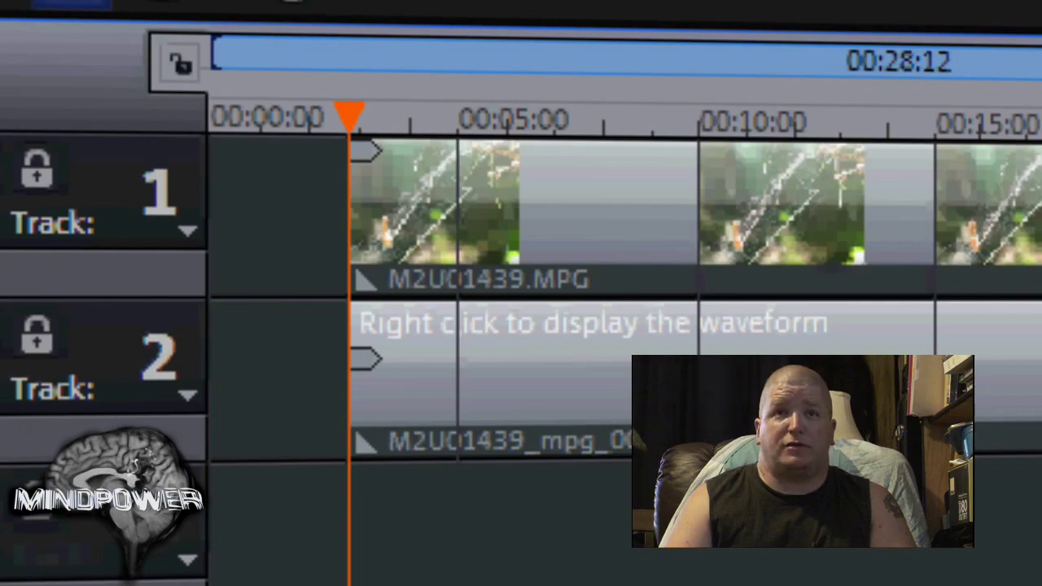
Step: Shift the remaining clips to 00:00:00, set the playhead near 00:30 and play back
{"action": "left_click_drag", "start_coordinate": [944, 186], "coordinate": [819, 186]}
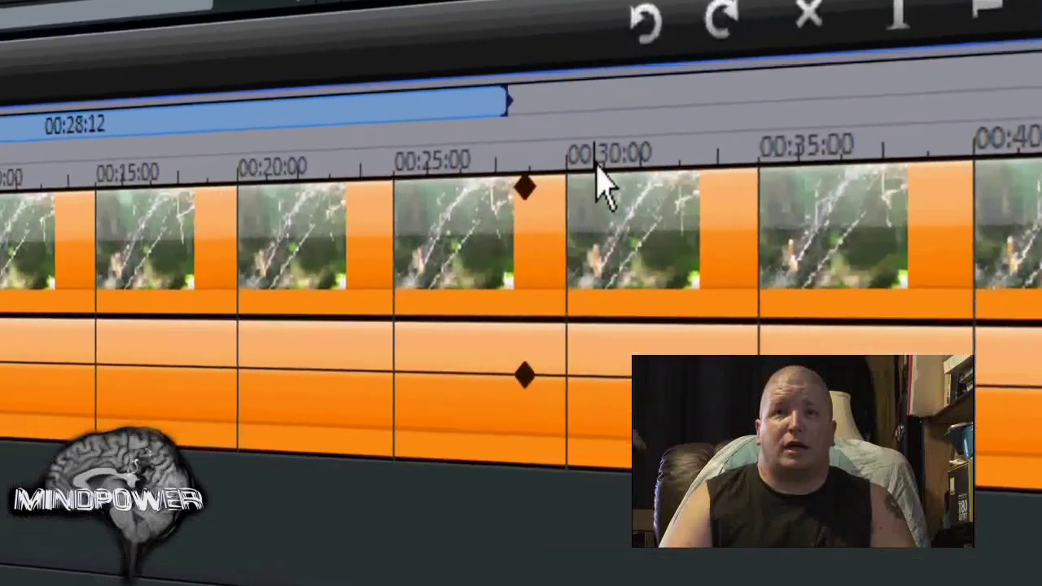
{"action": "left_click", "coordinate": [587, 221]}
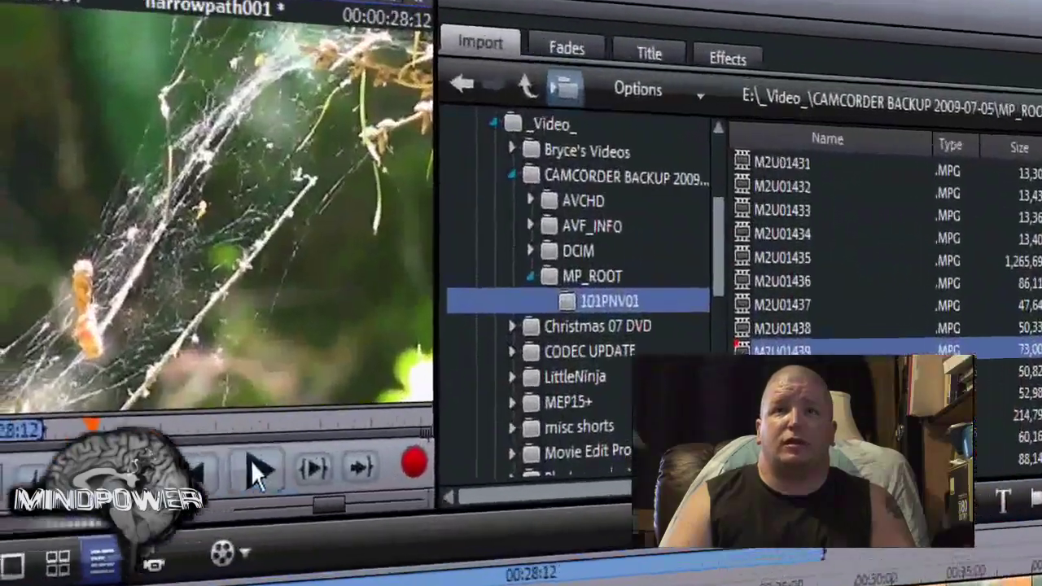
{"action": "left_click", "coordinate": [256, 467]}
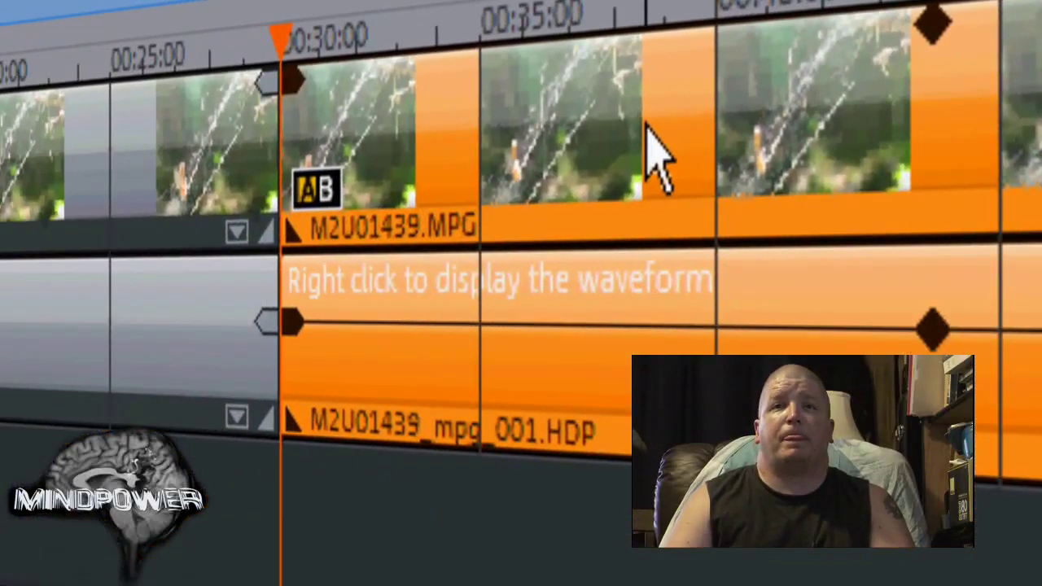
Step: Delete the tail past 00:29, leaving a 00:28:12 project, and select the remaining clips
{"action": "key", "text": "Delete"}
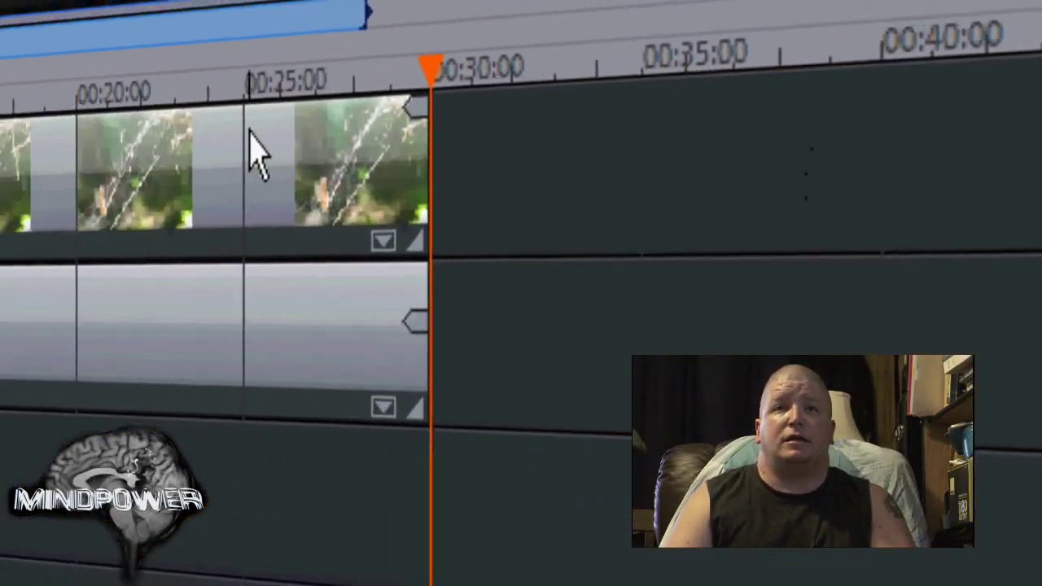
{"action": "left_click", "coordinate": [122, 134]}
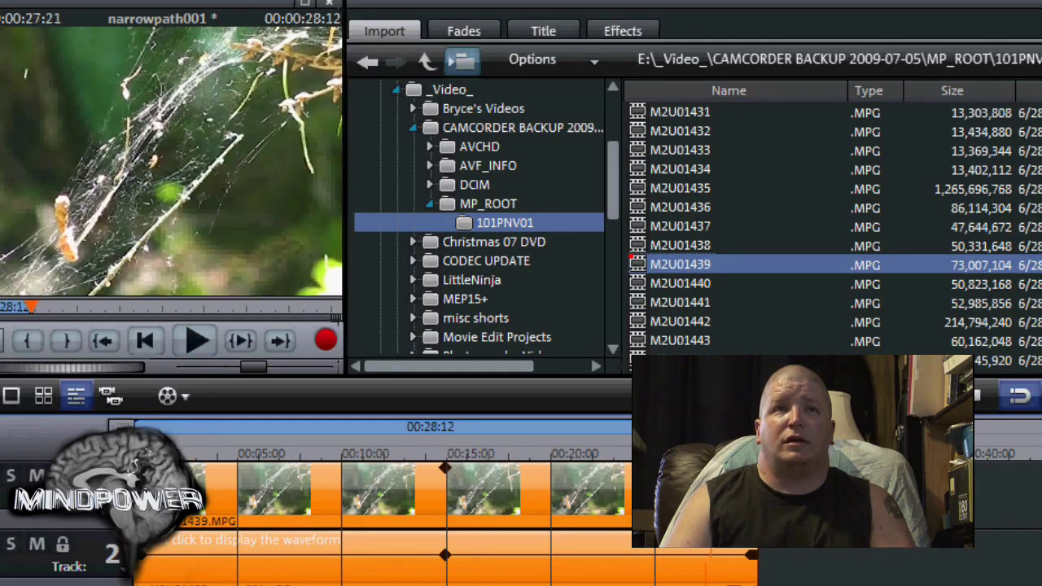
Step: Put the playhead at about 00:03 and split the clip there
{"action": "left_click", "coordinate": [314, 424]}
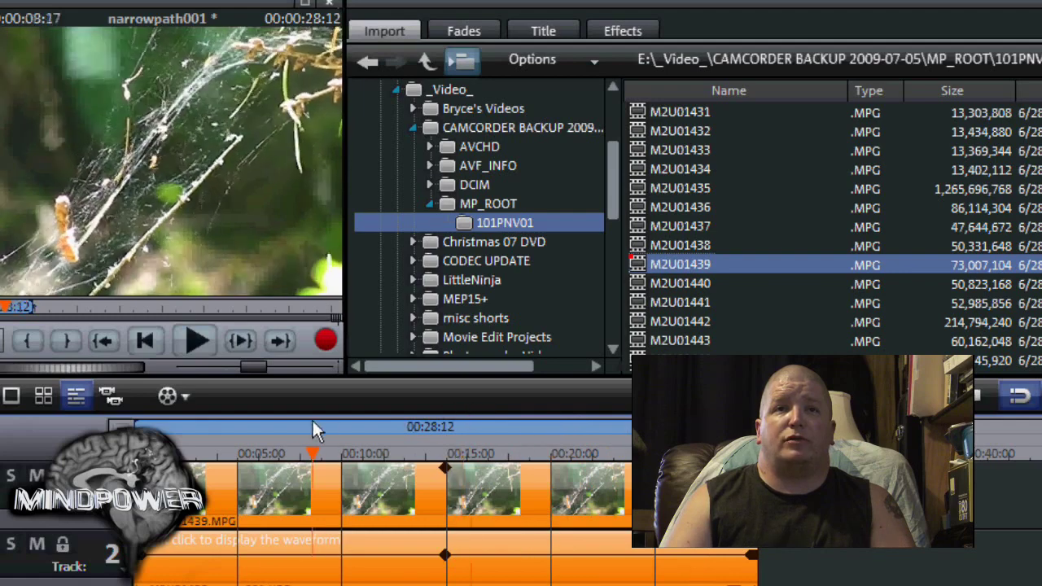
{"action": "left_click", "coordinate": [236, 424]}
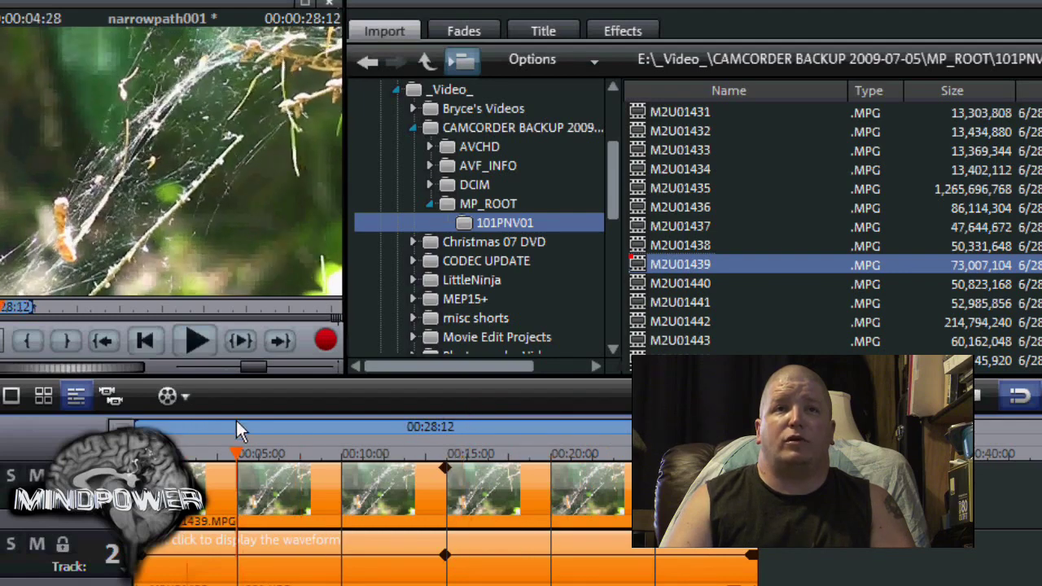
{"action": "left_click", "coordinate": [198, 424]}
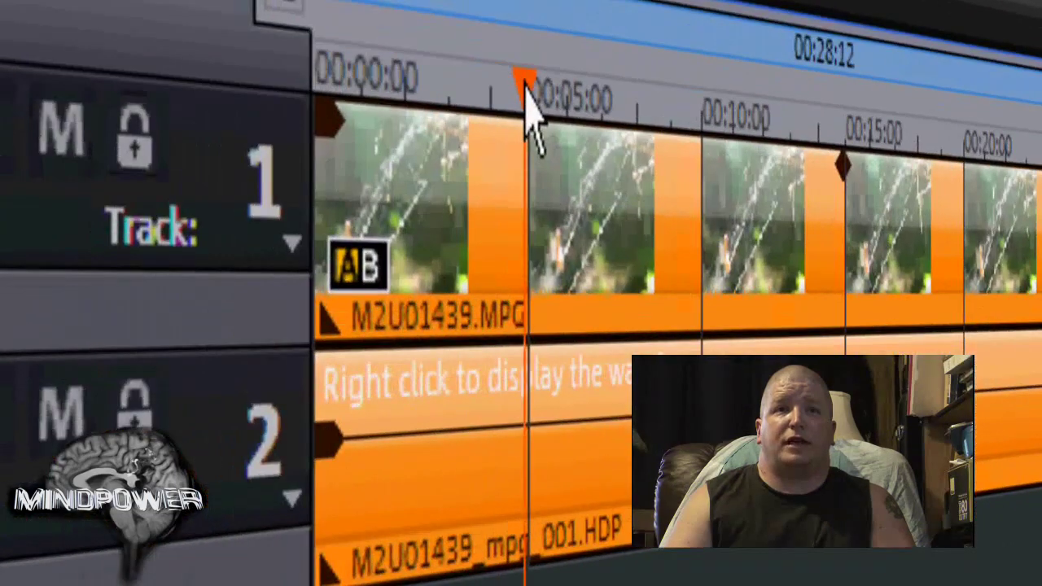
{"action": "left_click_drag", "start_coordinate": [525, 88], "coordinate": [507, 89]}
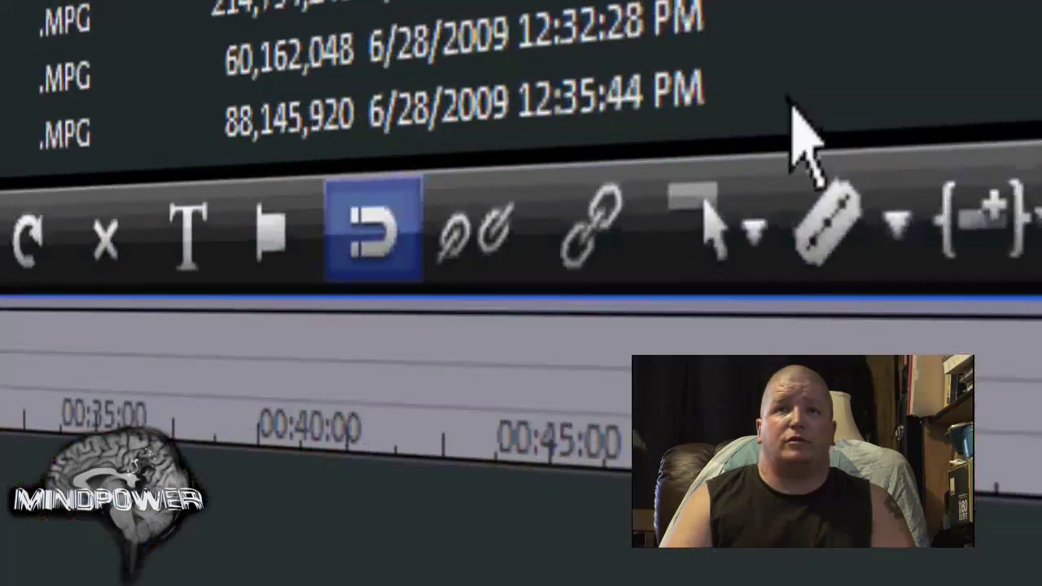
{"action": "left_click", "coordinate": [847, 224]}
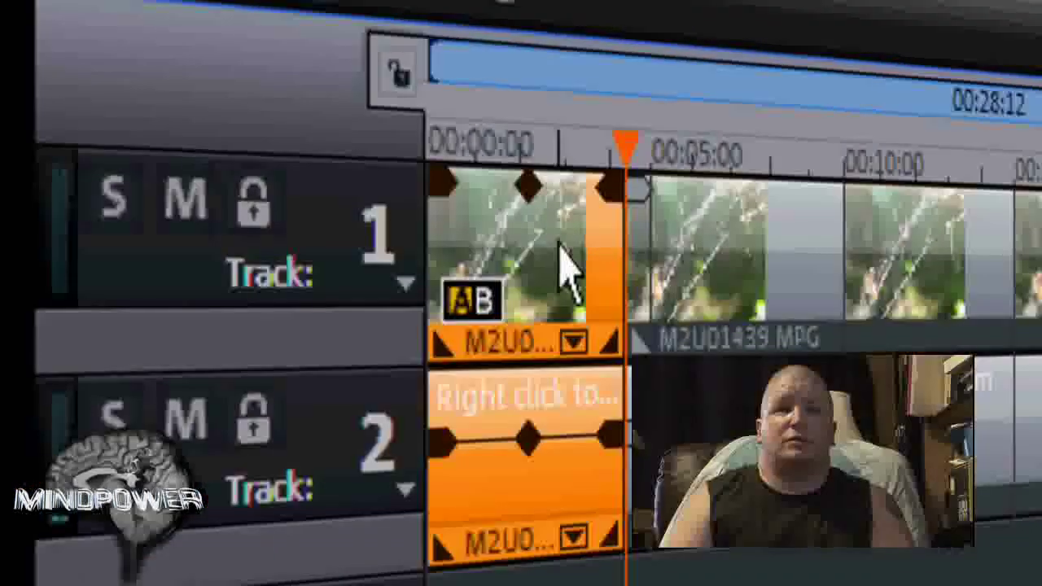
Step: Move the split-off opening piece to the end, shift all clips to 00:00:00, and select everything
{"action": "left_click_drag", "start_coordinate": [568, 268], "coordinate": [1041, 265]}
{"action": "left_click_drag", "start_coordinate": [501, 183], "coordinate": [521, 202]}
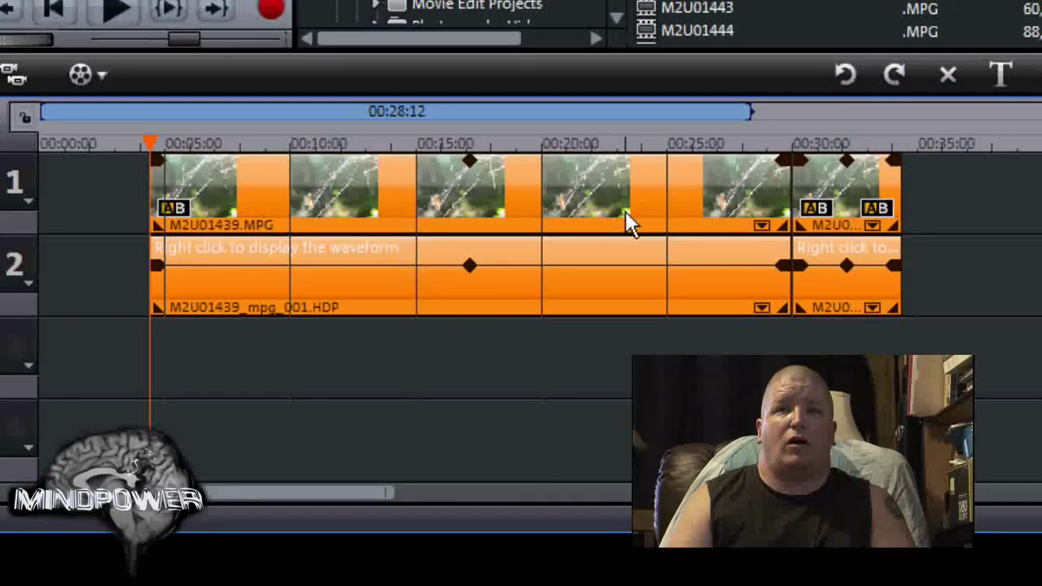
{"action": "left_click_drag", "start_coordinate": [638, 199], "coordinate": [512, 195]}
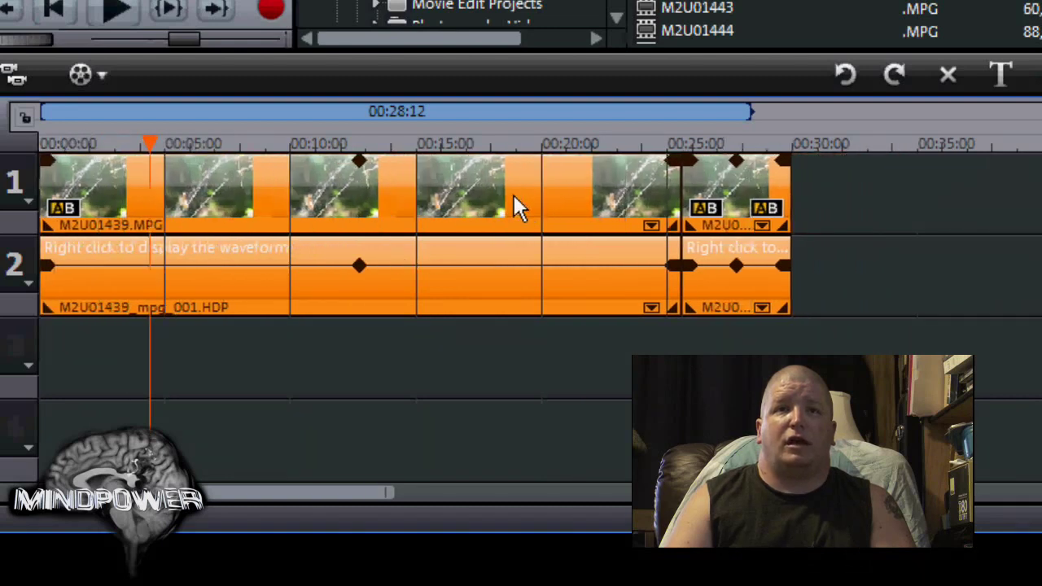
{"action": "left_click", "coordinate": [834, 221]}
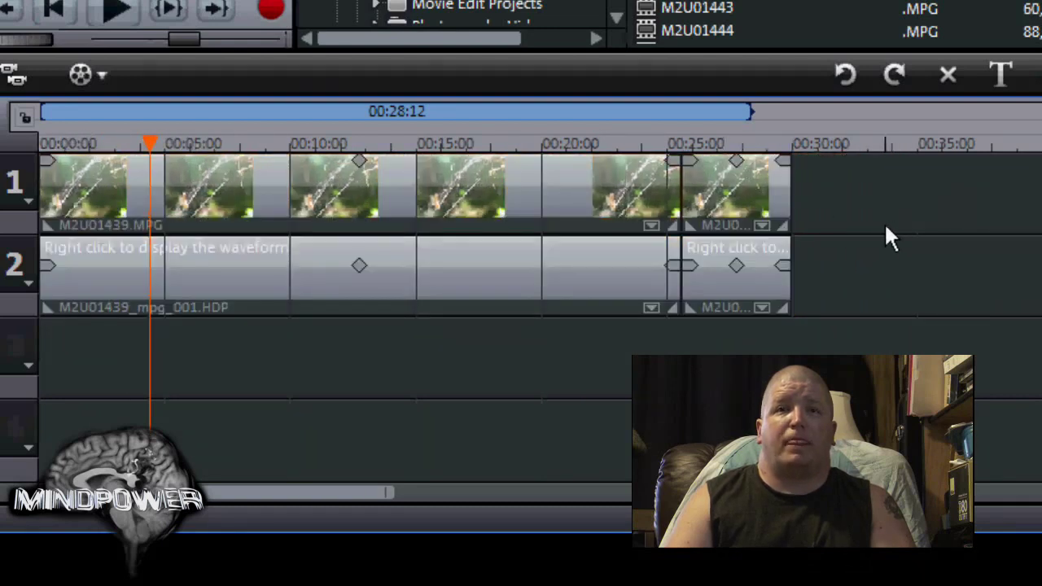
{"action": "left_click_drag", "start_coordinate": [907, 294], "coordinate": [371, 262]}
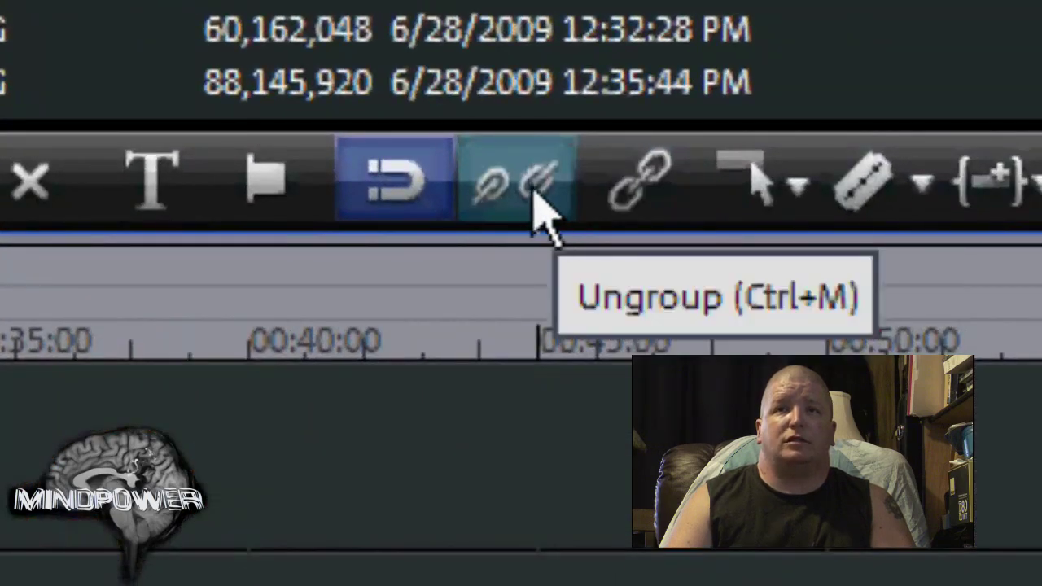
Step: Separate the audio from the video and delete both audio clips
{"action": "left_click", "coordinate": [550, 204]}
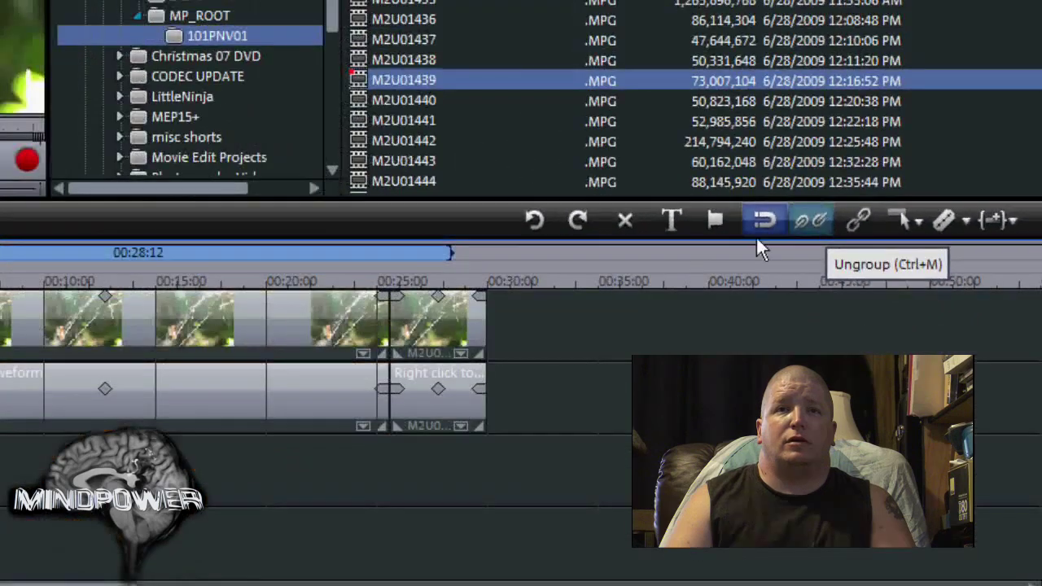
{"action": "left_click", "coordinate": [54, 419]}
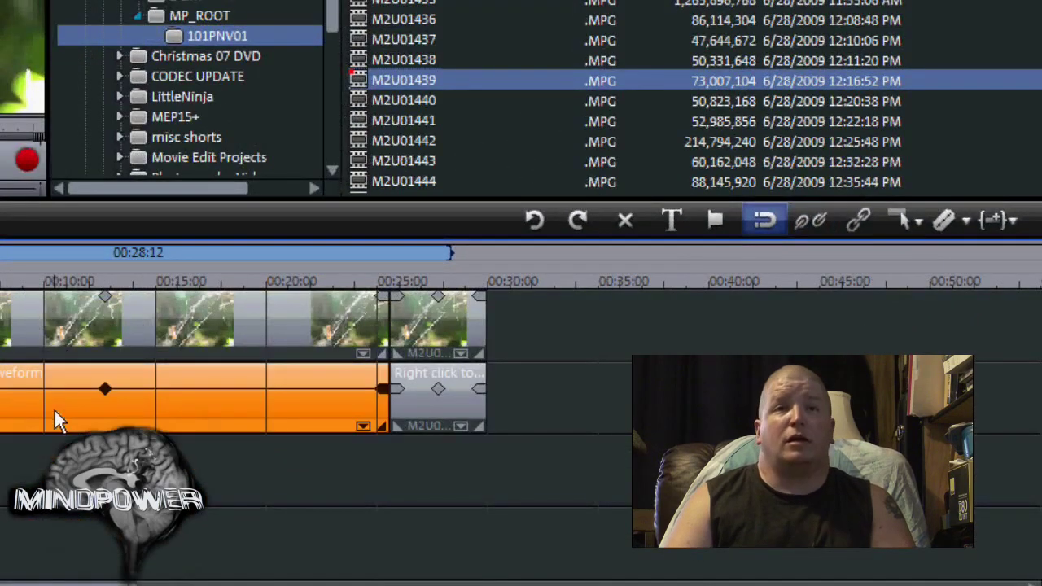
{"action": "key", "text": "Delete"}
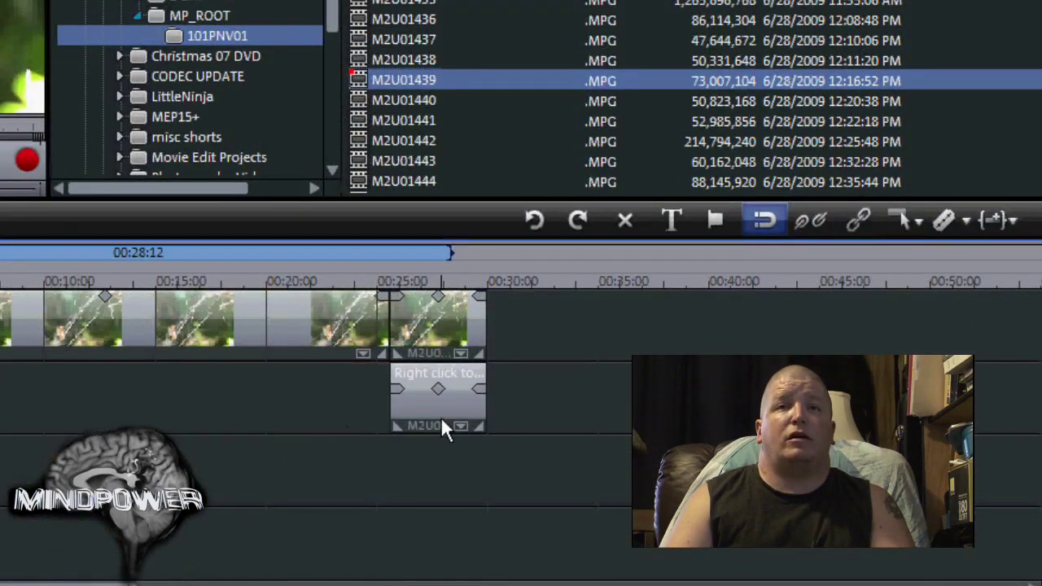
{"action": "left_click", "coordinate": [446, 417]}
{"action": "key", "text": "Delete"}
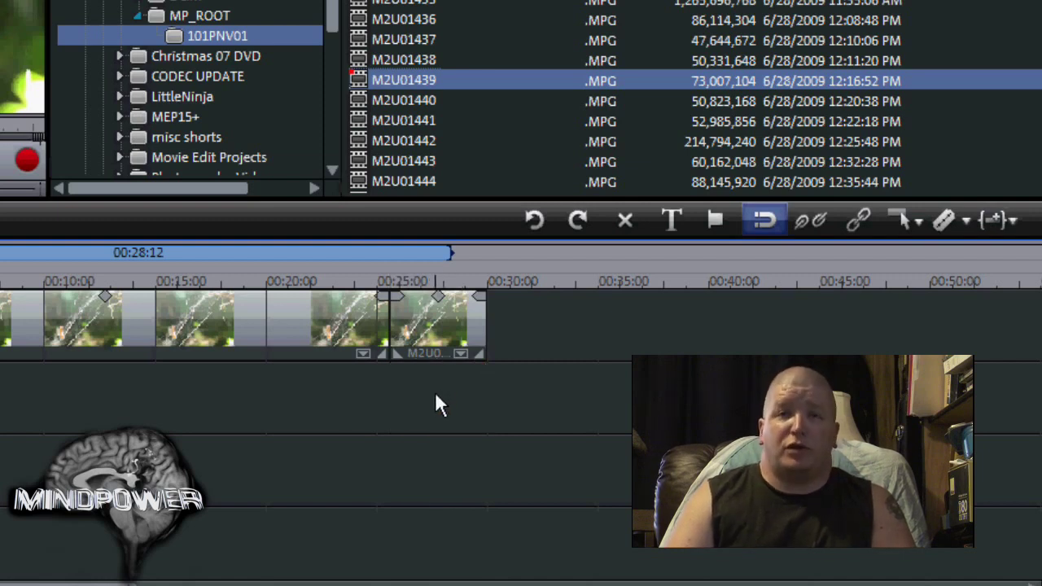
Step: Preview the last clip, then drag it left to overlap the previous clip from 00:00:23:26
{"action": "left_click", "coordinate": [416, 313]}
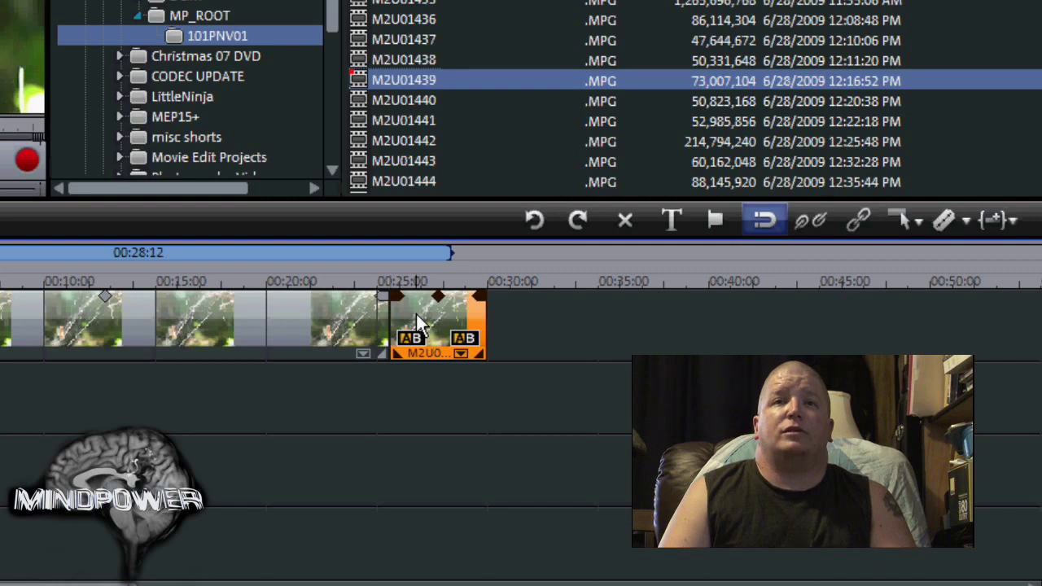
{"action": "key", "text": "ctrl+a"}
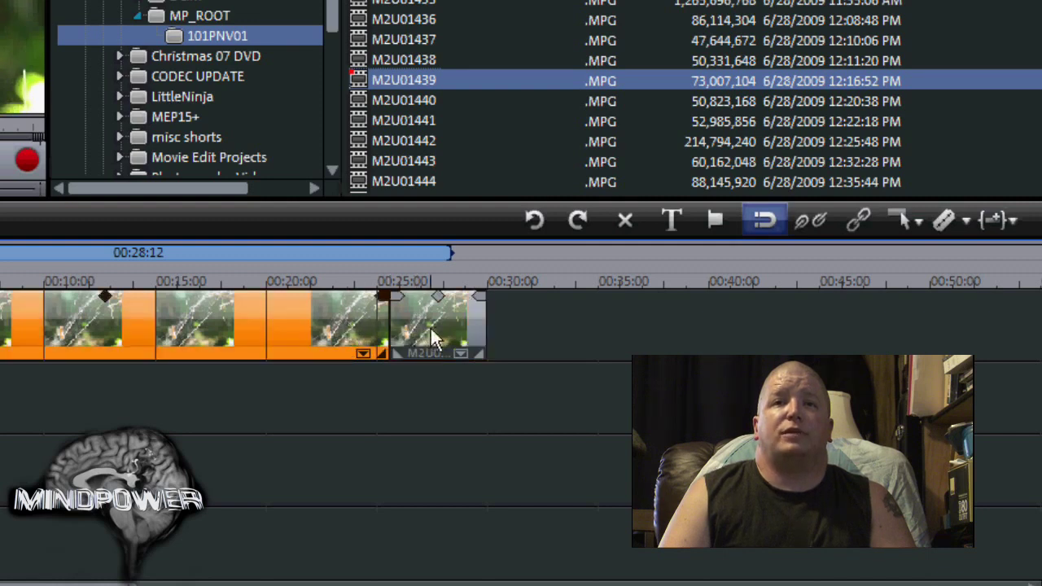
{"action": "left_click", "coordinate": [431, 339]}
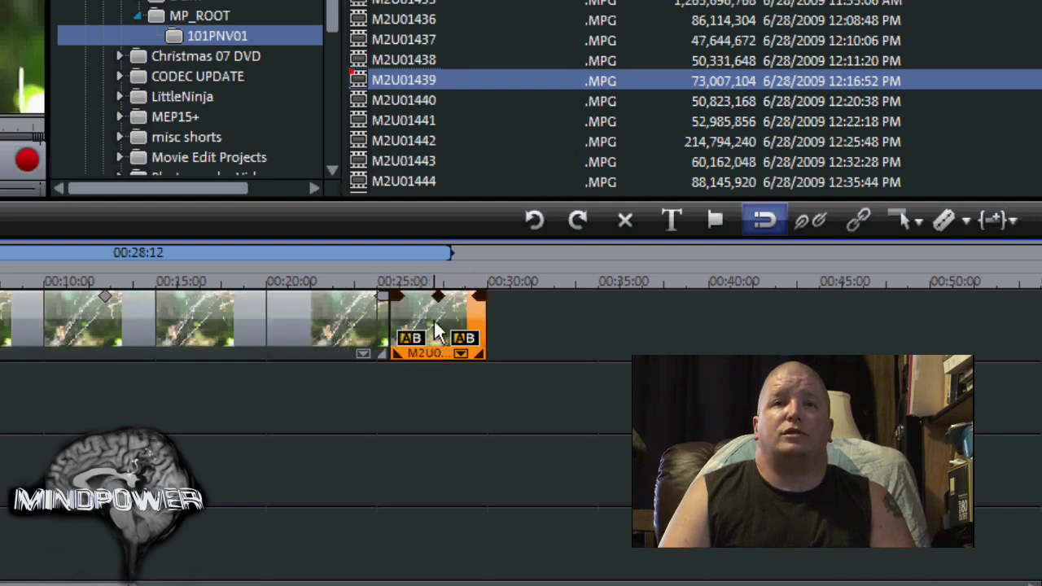
{"action": "left_click_drag", "start_coordinate": [391, 281], "coordinate": [354, 281]}
{"action": "left_click", "coordinate": [144, 319]}
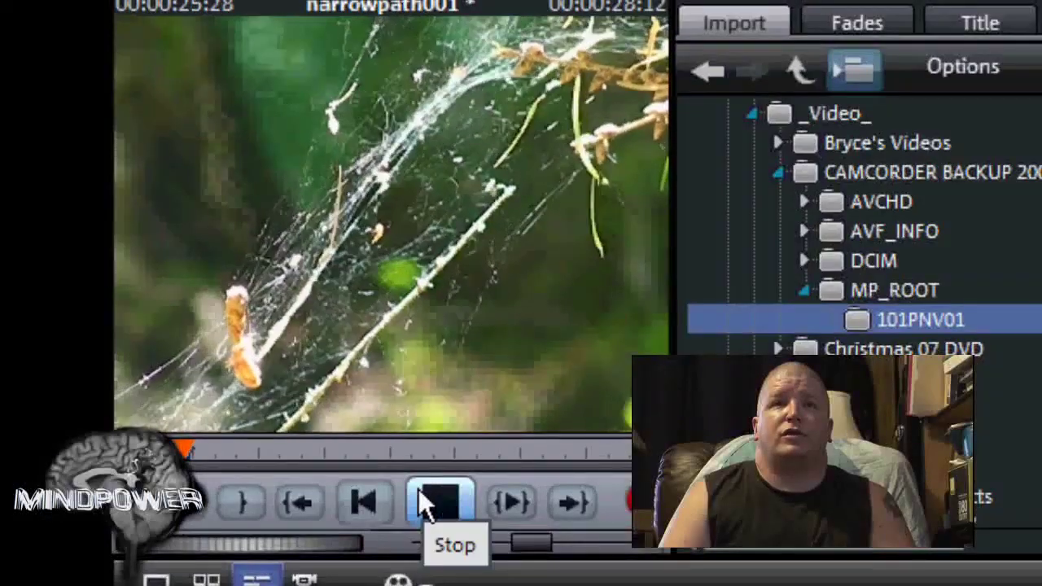
{"action": "left_click", "coordinate": [420, 491]}
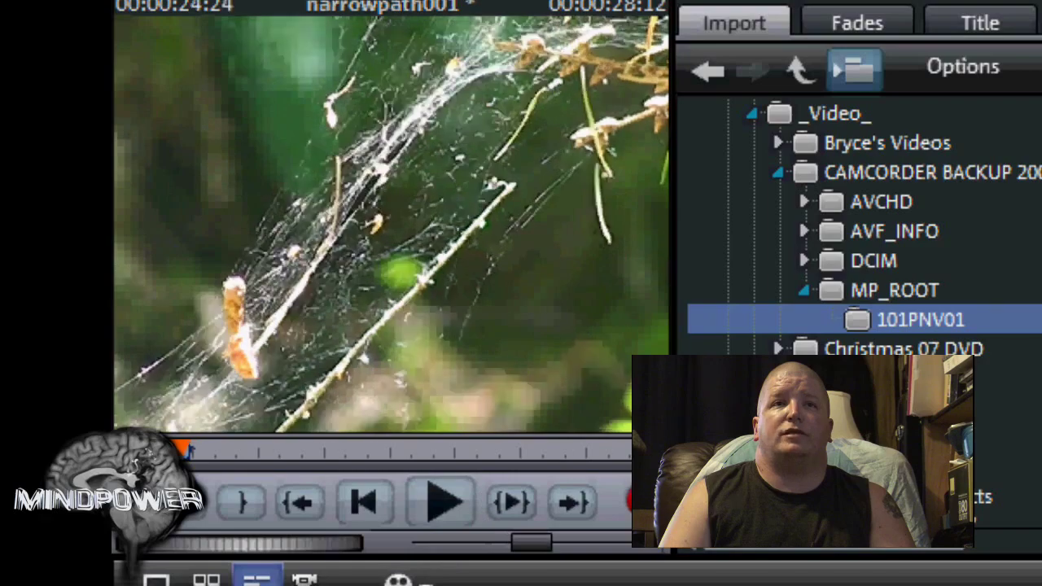
{"action": "left_click", "coordinate": [442, 521]}
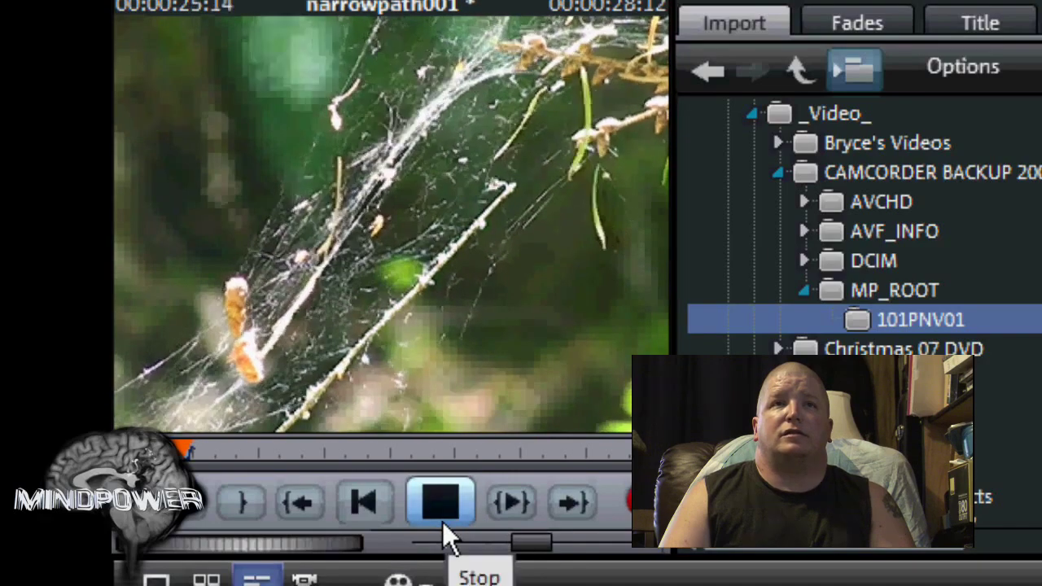
{"action": "left_click", "coordinate": [435, 516]}
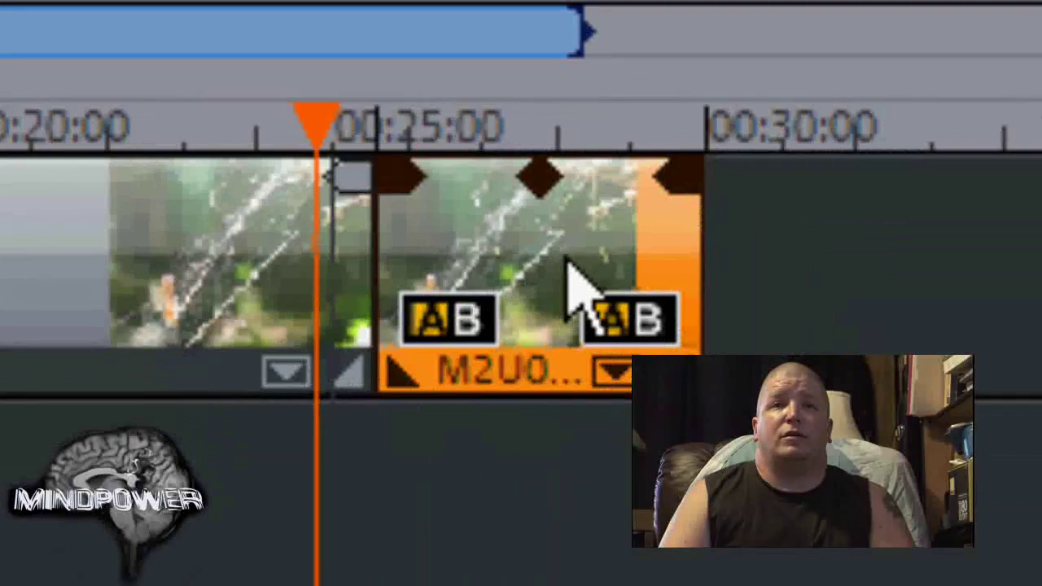
{"action": "left_click_drag", "start_coordinate": [566, 261], "coordinate": [440, 248]}
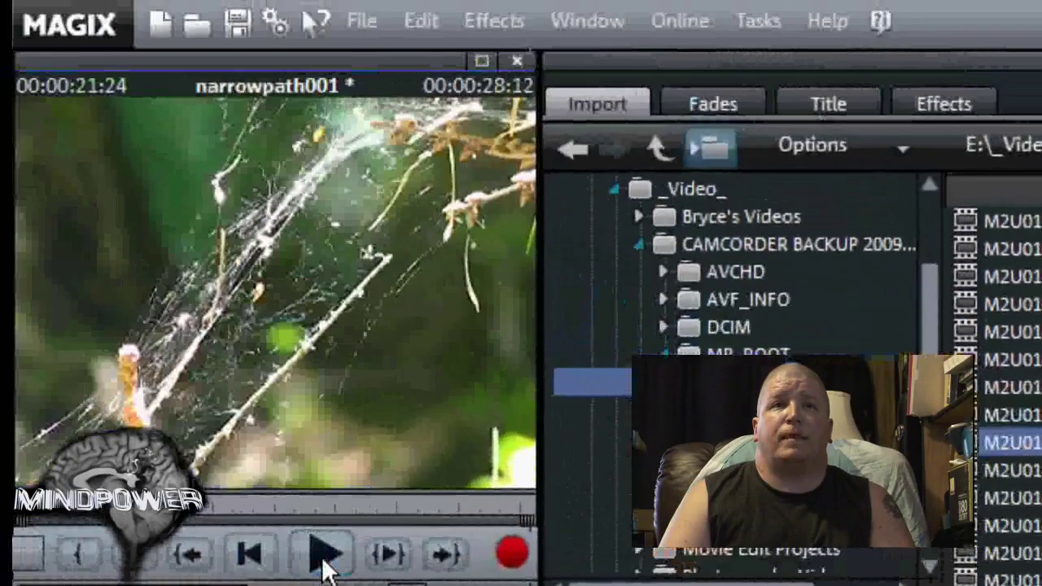
{"action": "left_click", "coordinate": [325, 568]}
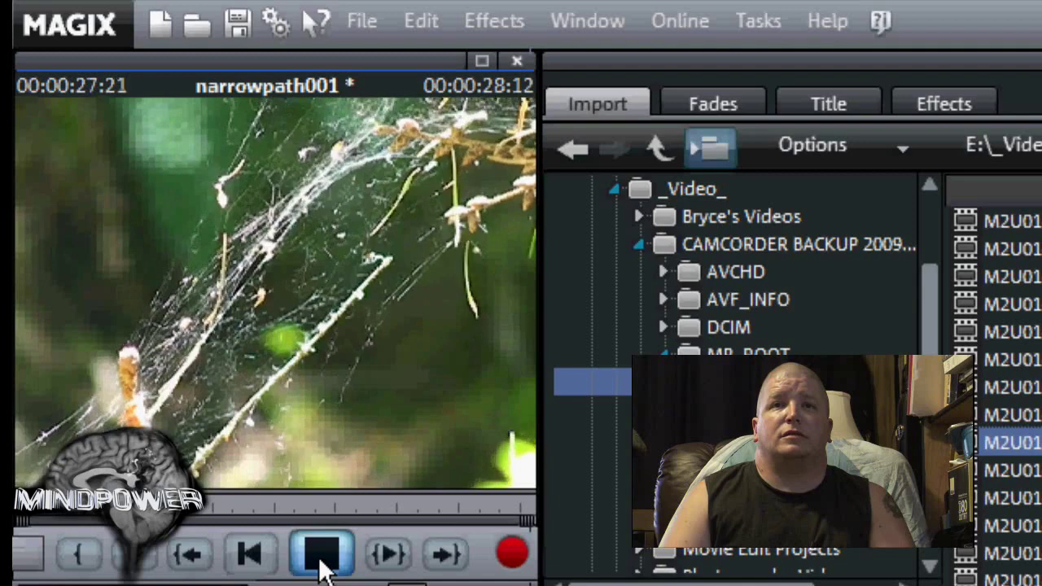
{"action": "left_click", "coordinate": [325, 568]}
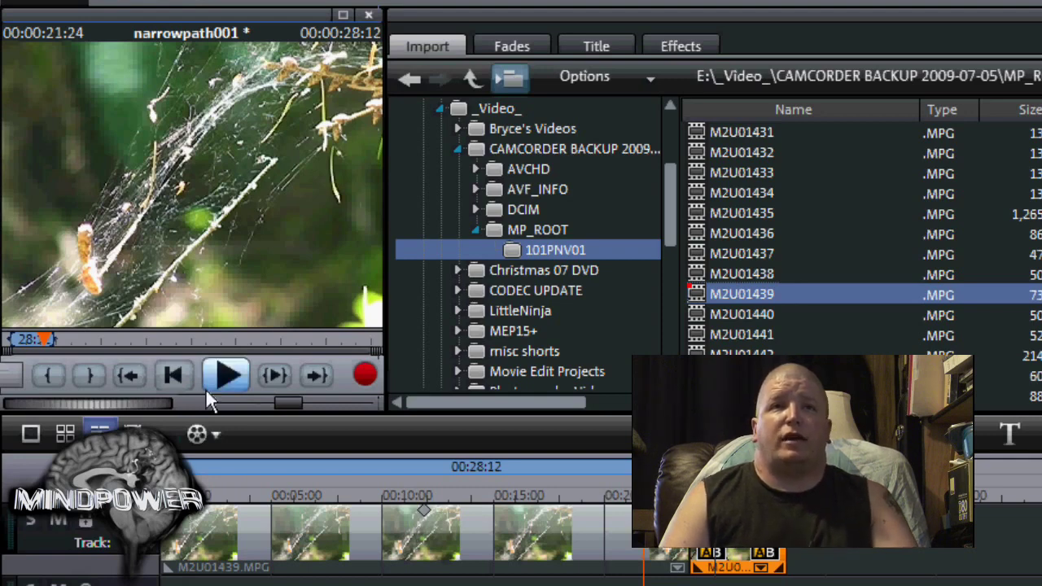
{"action": "left_click_drag", "start_coordinate": [524, 493], "coordinate": [326, 491]}
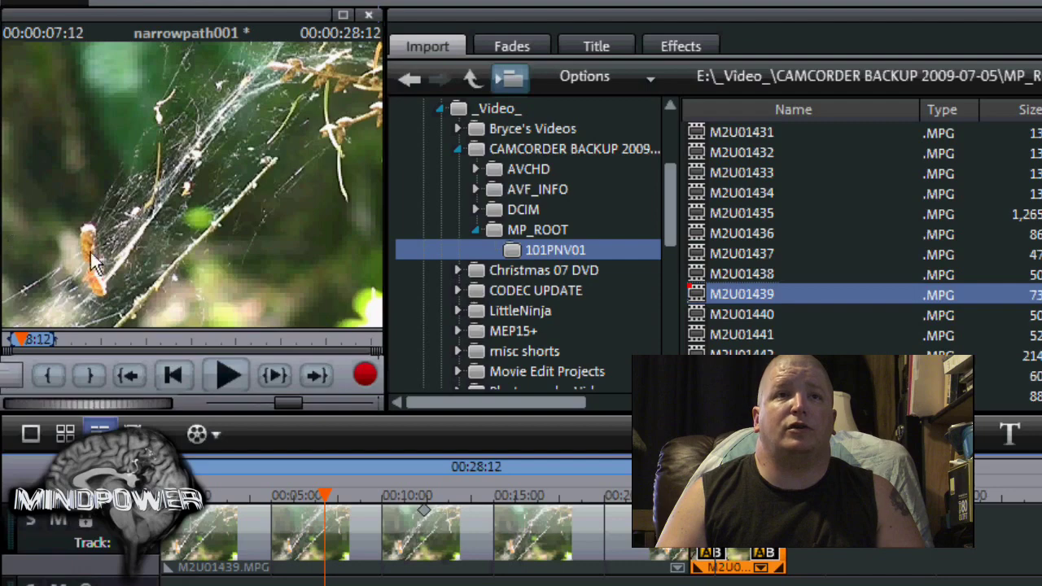
Step: Choose File > Export movie > Video as MPEG and open the Advanced encoder settings
{"action": "left_click", "coordinate": [249, 3]}
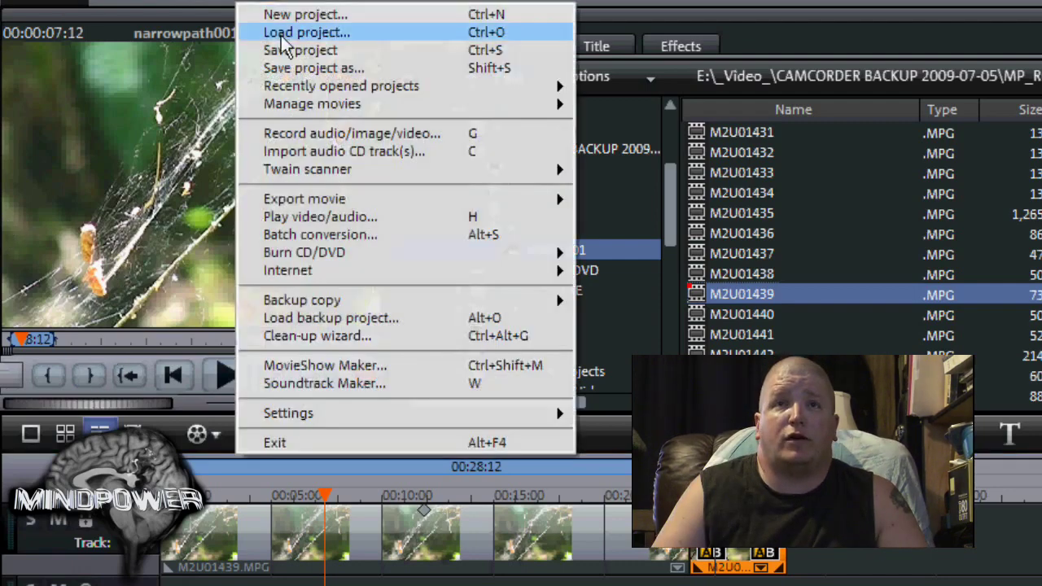
{"action": "mouse_move", "coordinate": [352, 207]}
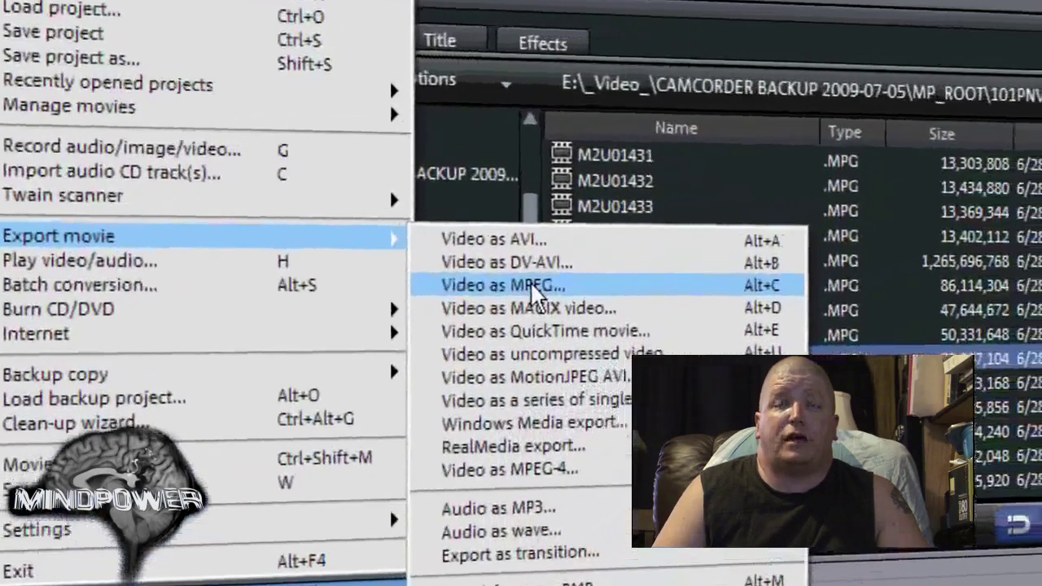
{"action": "left_click", "coordinate": [663, 234]}
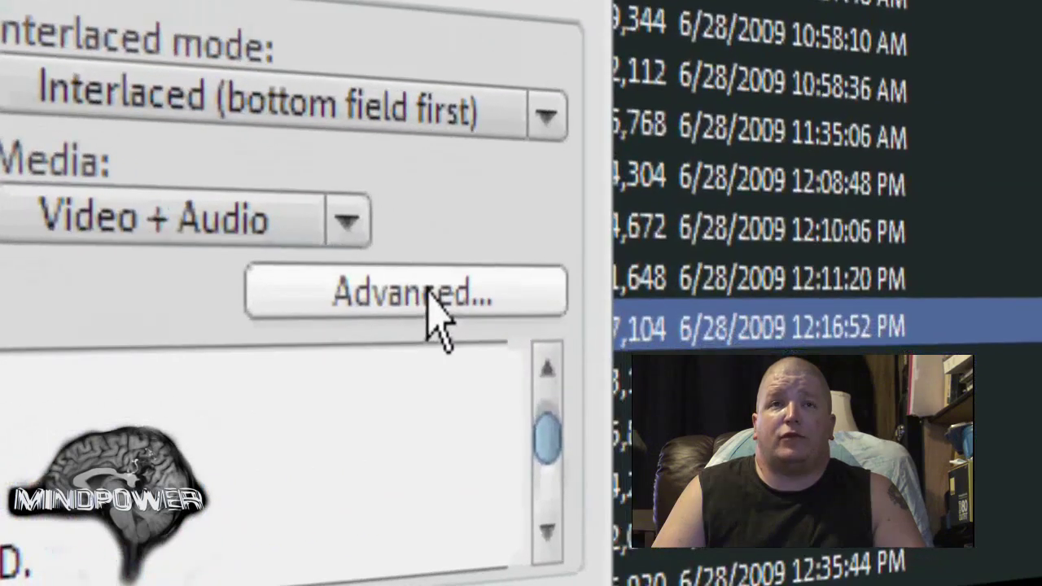
{"action": "left_click", "coordinate": [715, 429]}
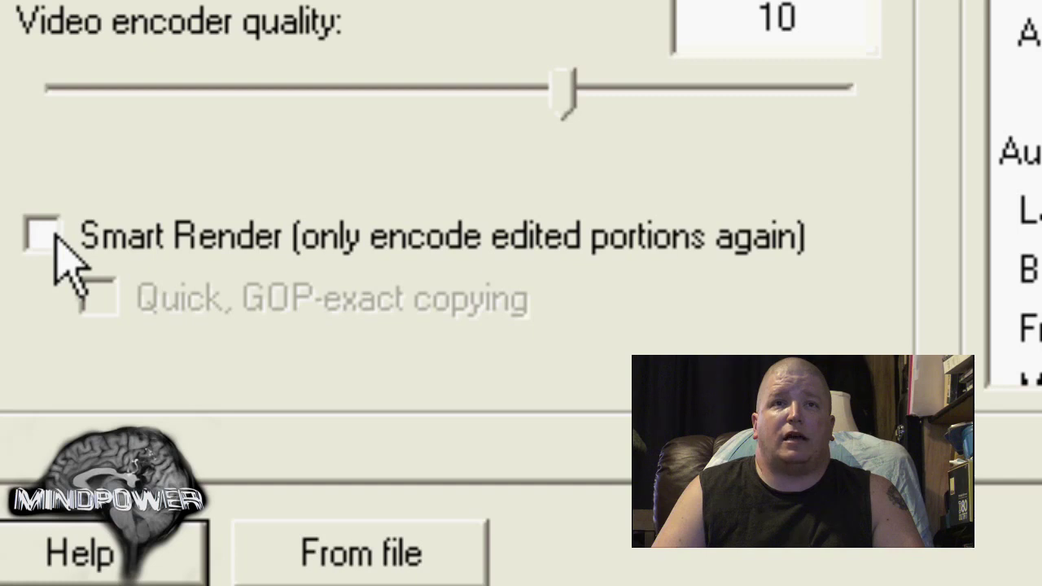
Step: Keep Smart Render off, accept the encoding settings, and export as narrowpath002.mpg
{"action": "left_click", "coordinate": [55, 236]}
{"action": "left_click", "coordinate": [55, 236]}
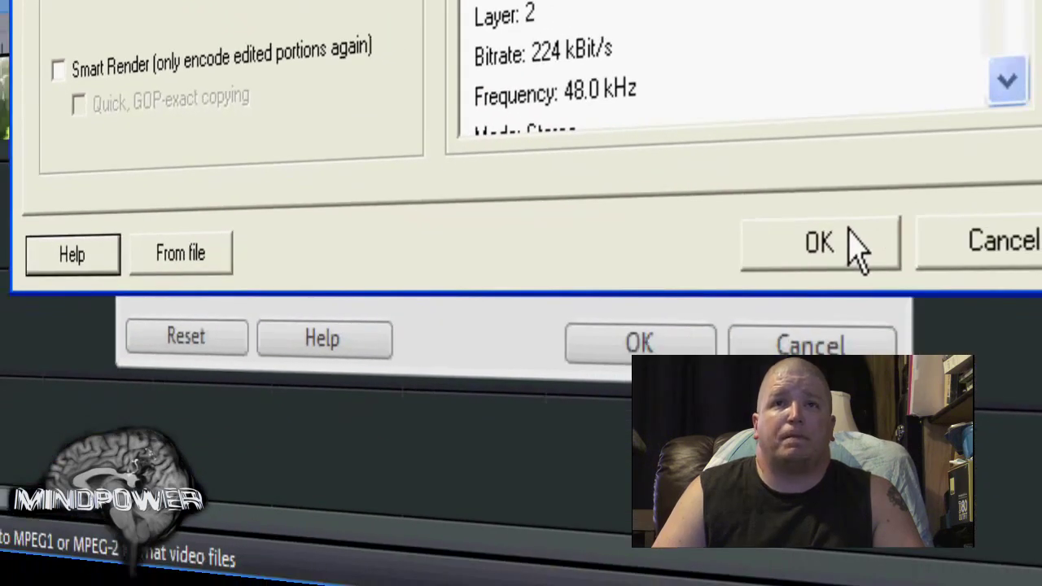
{"action": "left_click", "coordinate": [846, 244]}
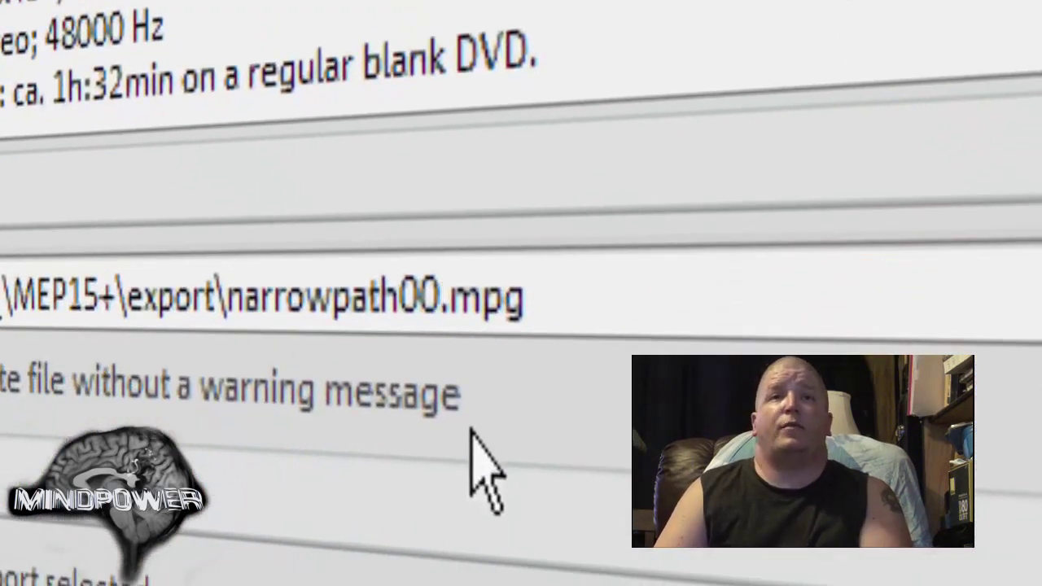
{"action": "type", "text": "2"}
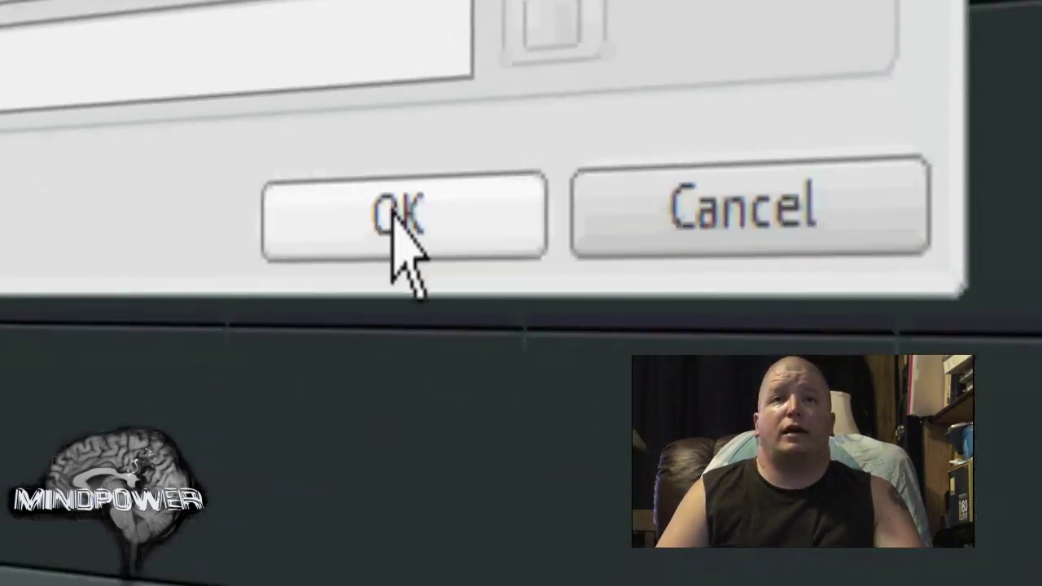
{"action": "left_click", "coordinate": [396, 216]}
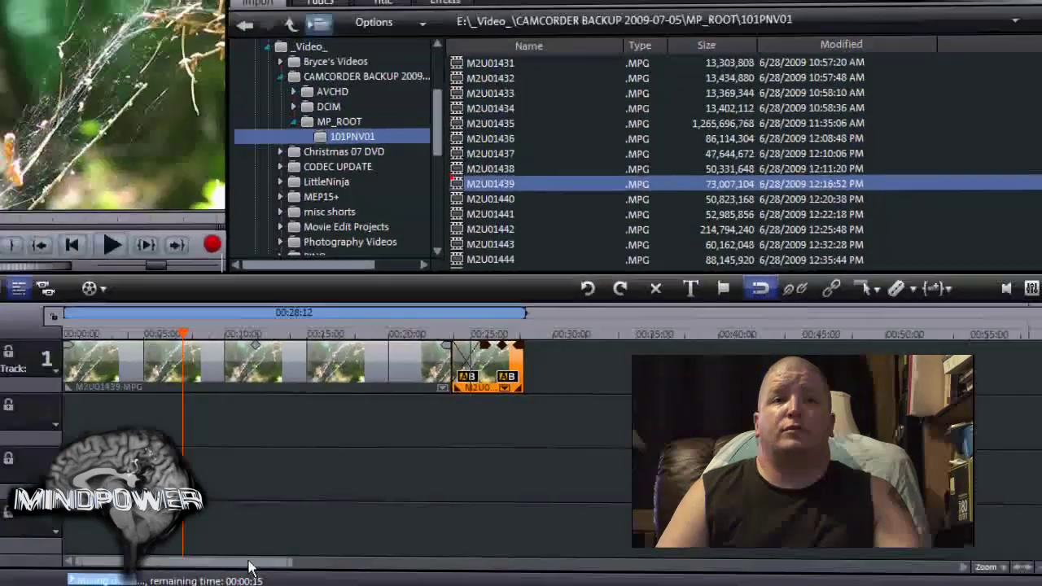